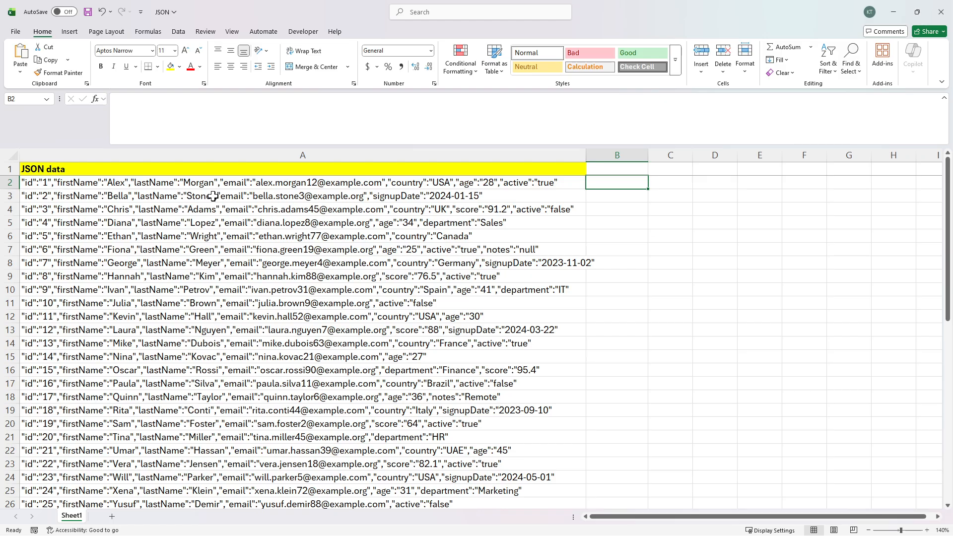
Step: Inspect the JSON record in A2 to locate the "lastName": key, leaving A2 unchanged
{"action": "left_click", "coordinate": [213, 196]}
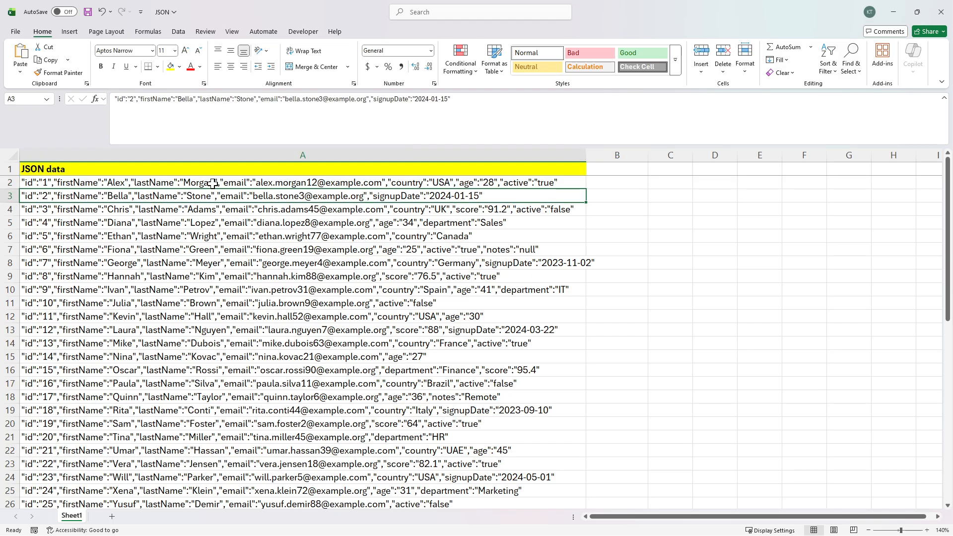
{"action": "left_click", "coordinate": [213, 183]}
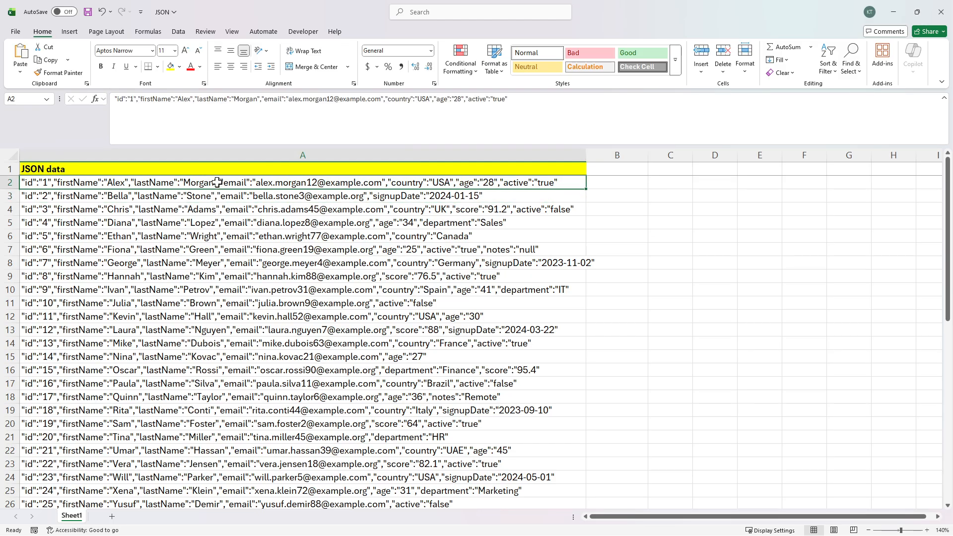
{"action": "left_click", "coordinate": [219, 156]}
{"action": "left_click", "coordinate": [213, 188]}
{"action": "left_click", "coordinate": [611, 184]}
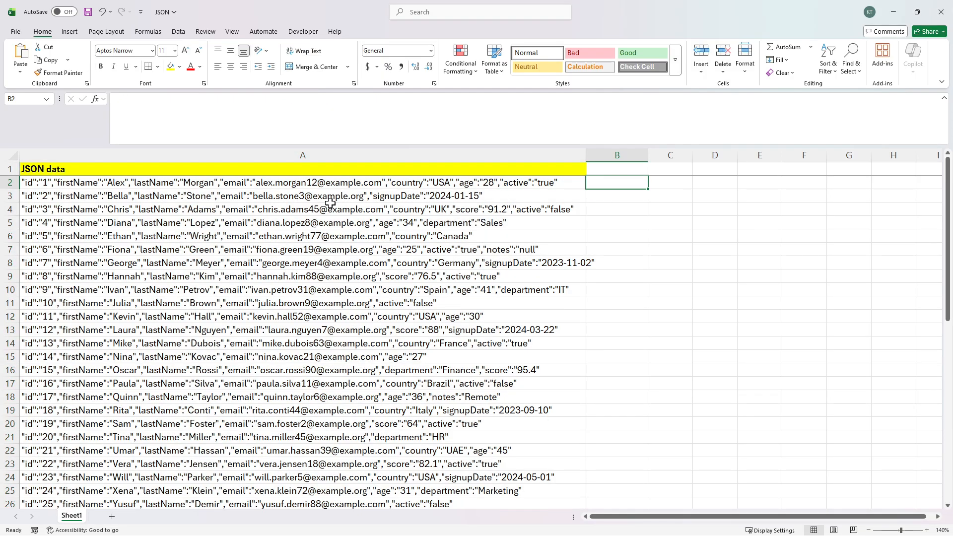
{"action": "left_click", "coordinate": [213, 184]}
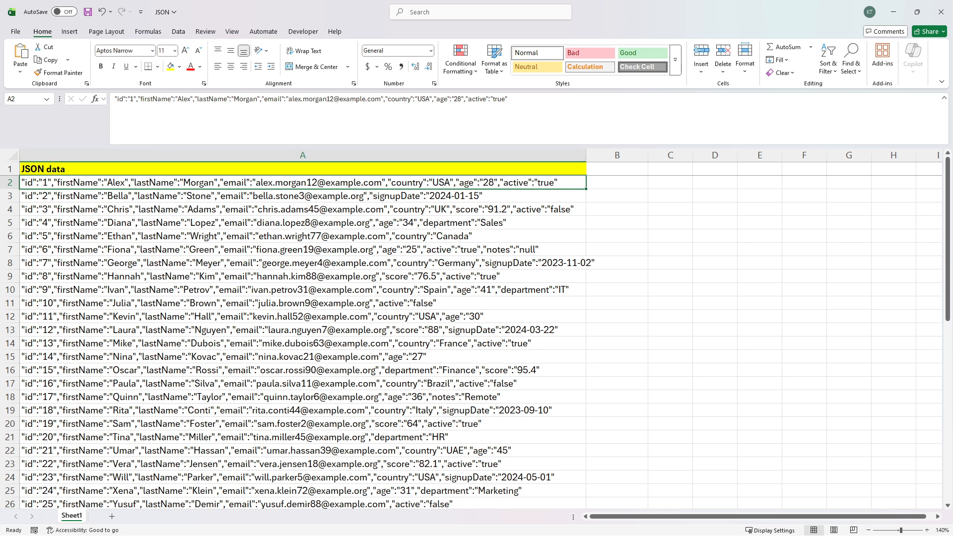
{"action": "left_click_drag", "start_coordinate": [194, 98], "coordinate": [231, 99]}
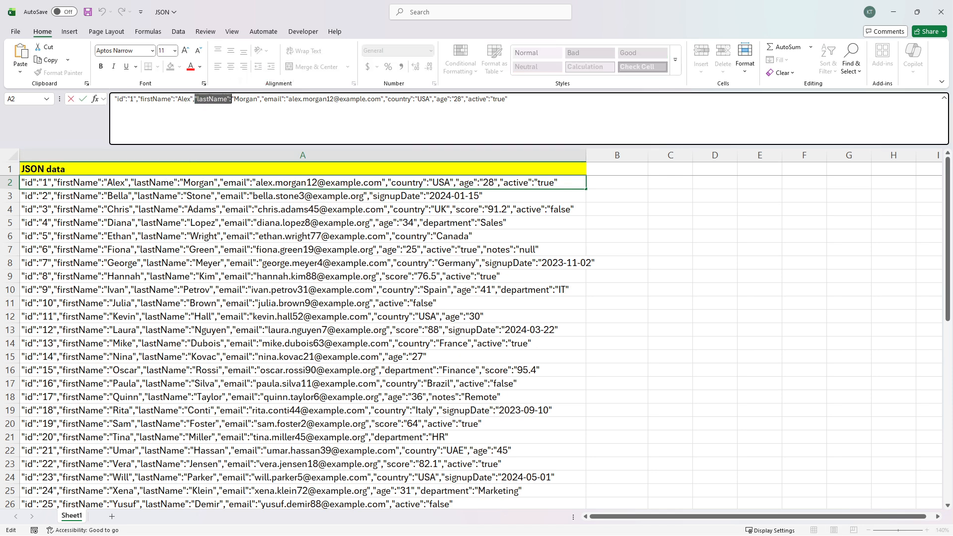
{"action": "left_click", "coordinate": [216, 105]}
{"action": "left_click_drag", "start_coordinate": [194, 99], "coordinate": [228, 98]}
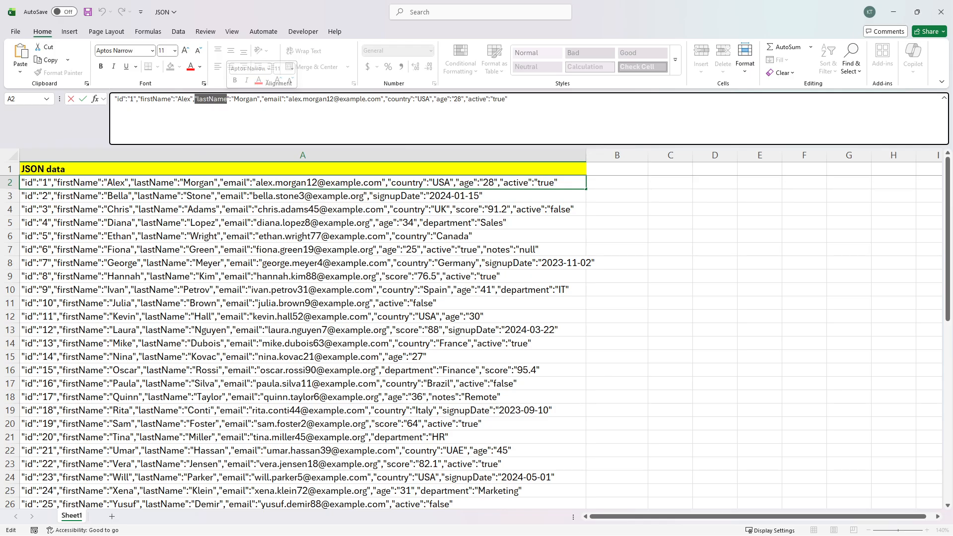
{"action": "left_click", "coordinate": [195, 100]}
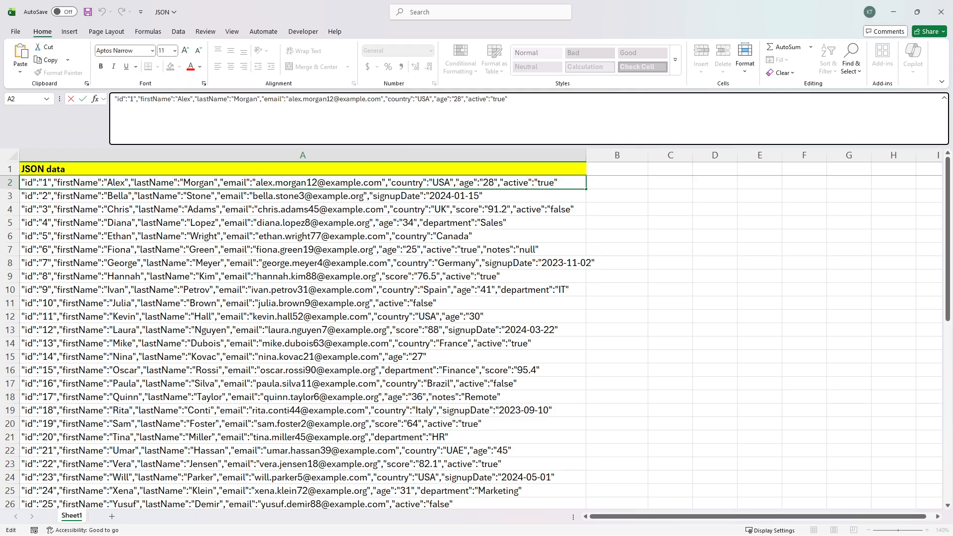
{"action": "left_click", "coordinate": [230, 100]}
{"action": "left_click", "coordinate": [633, 185]}
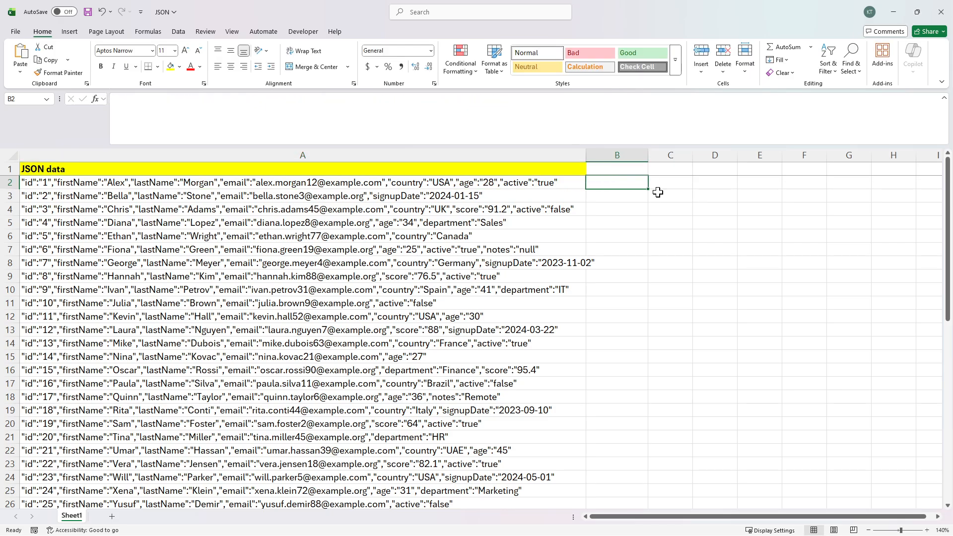
Step: Test a triple-quote formula in B2 producing "lastName", then clear it
{"action": "type", "text": "="}
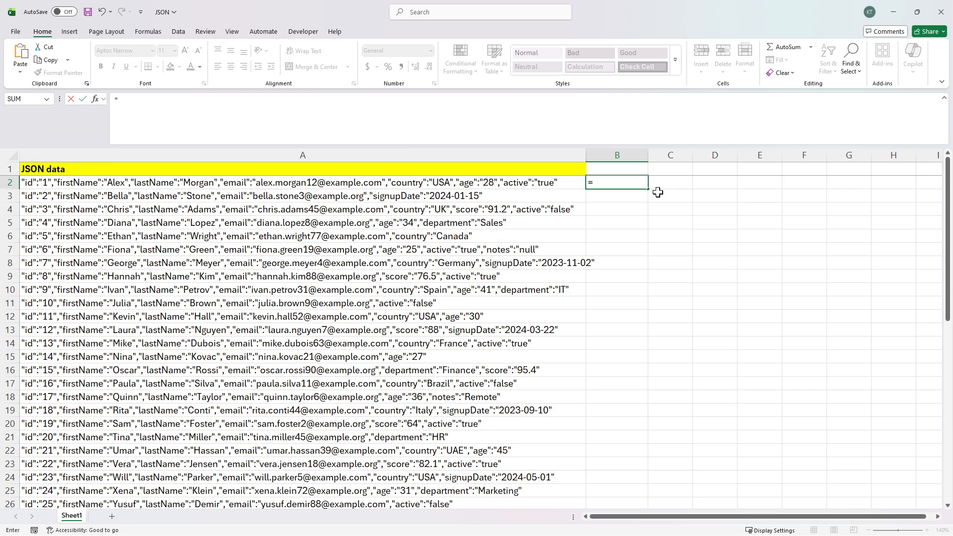
{"action": "type", "text": "\"\"\"\""}
{"action": "key", "text": "Return"}
{"action": "key", "text": "Up"}
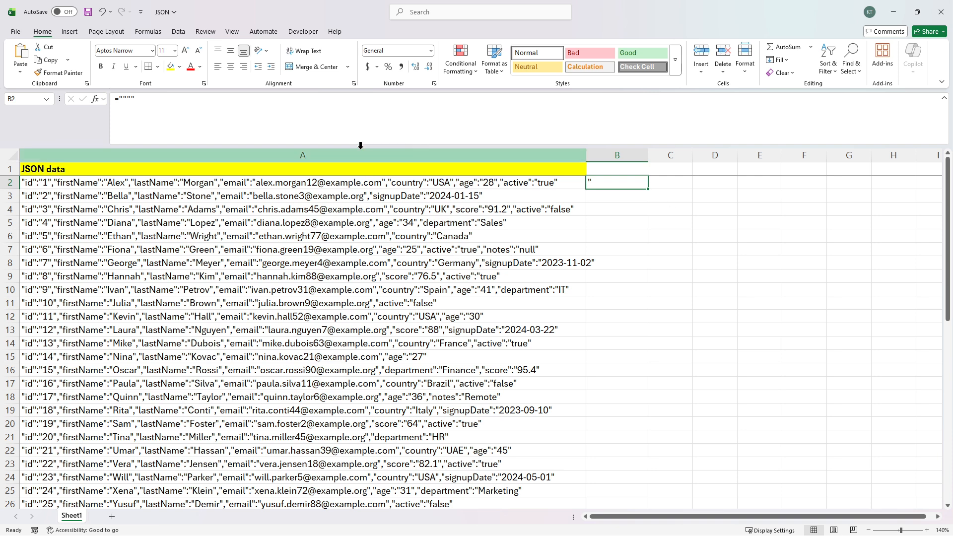
{"action": "key", "text": "F2"}
{"action": "type", "text": "&"}
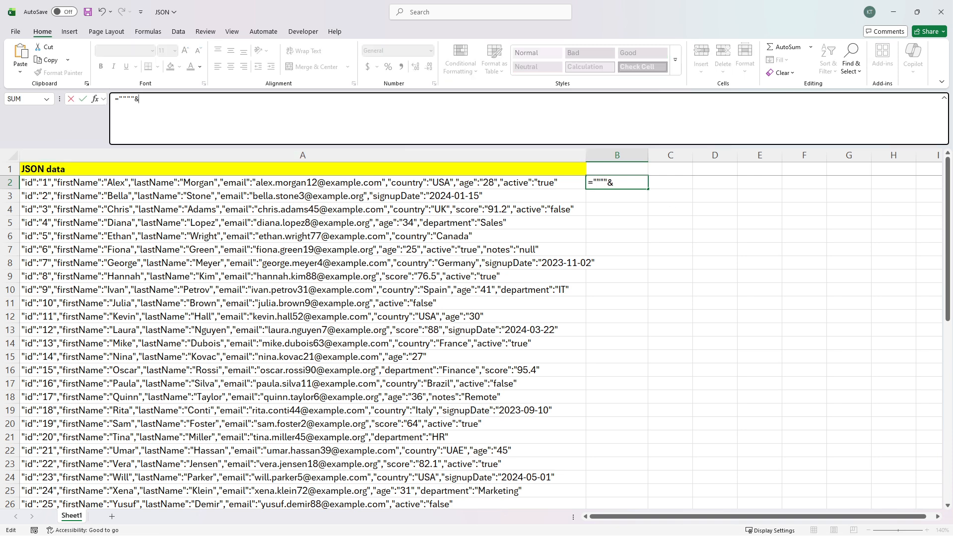
{"action": "type", "text": "\"lastName\"&\"\"\"\""}
{"action": "key", "text": "Return"}
{"action": "key", "text": "Up"}
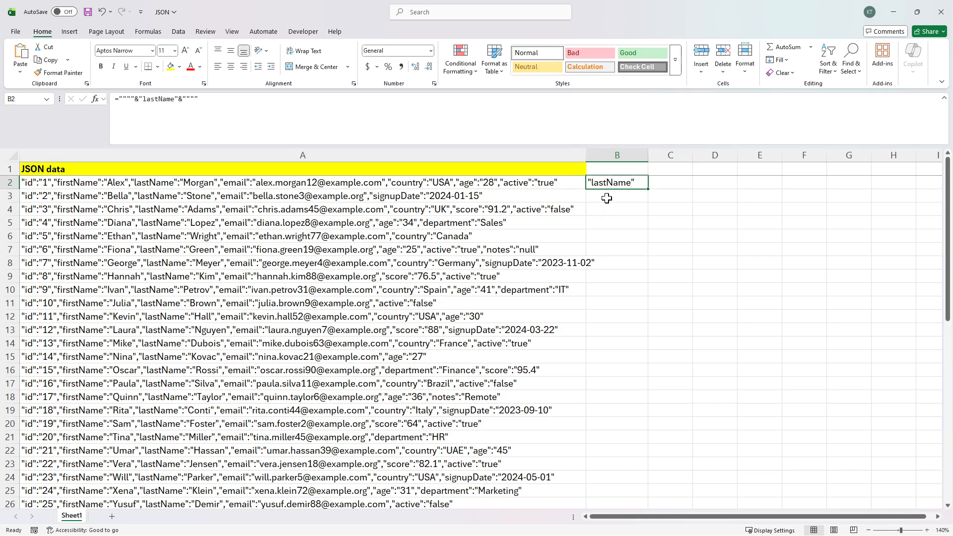
{"action": "key", "text": "Delete"}
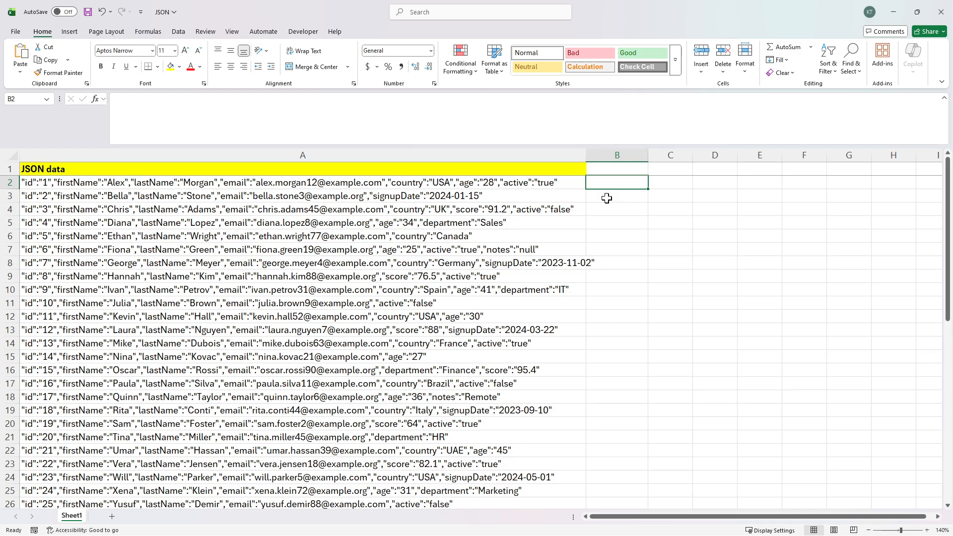
Step: Enter =CHAR(34)&"lastName"&CHAR(34)&":" in B2
{"action": "type", "text": "=char("}
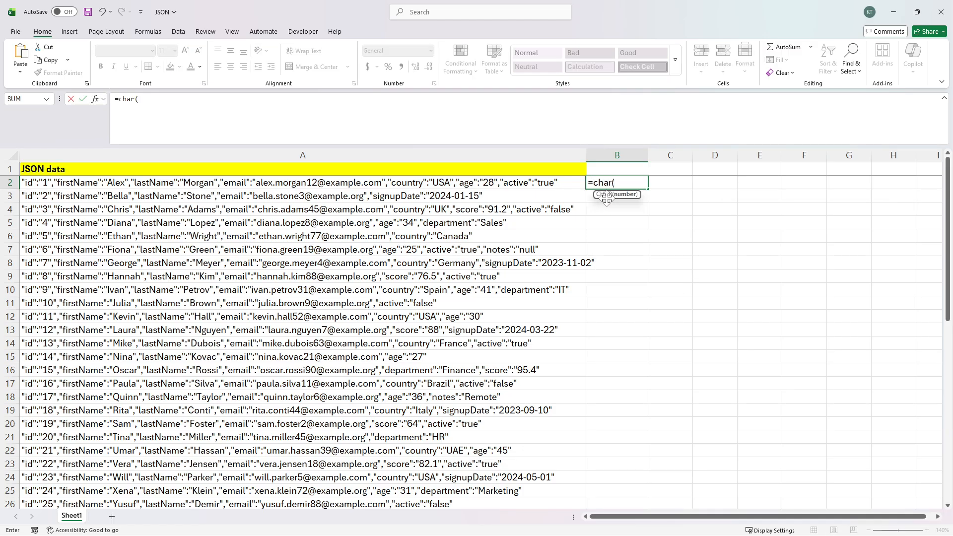
{"action": "type", "text": "34)"}
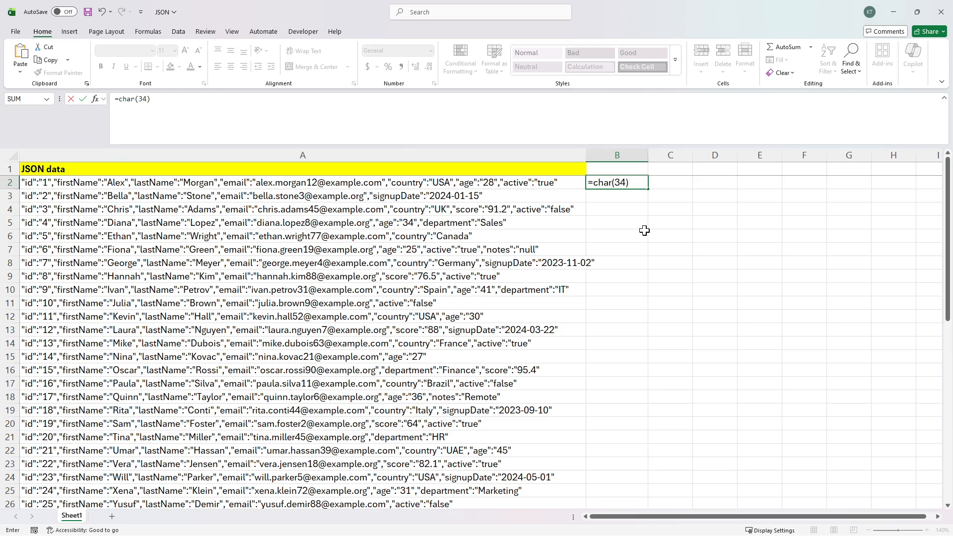
{"action": "key", "text": "Return"}
{"action": "key", "text": "Up"}
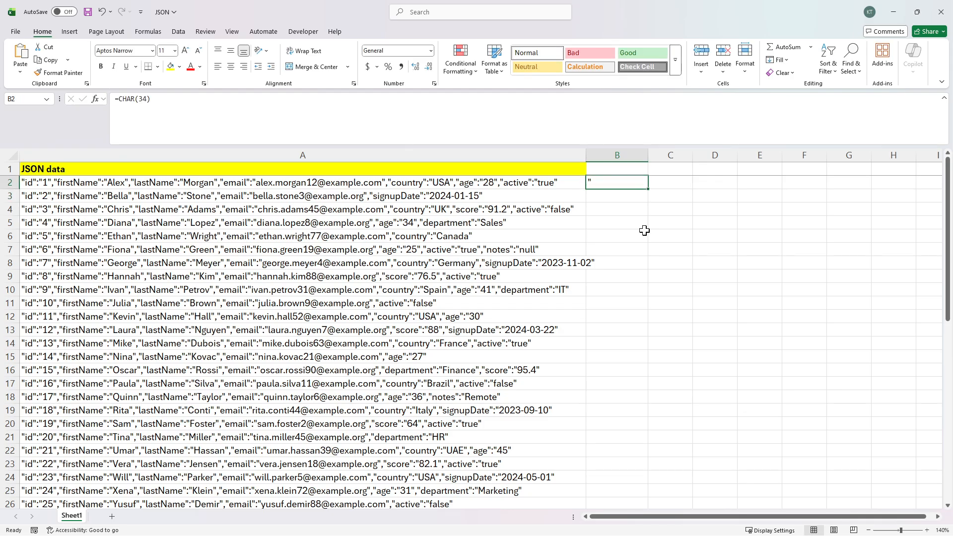
{"action": "key", "text": "F2"}
{"action": "type", "text": "&\"last"}
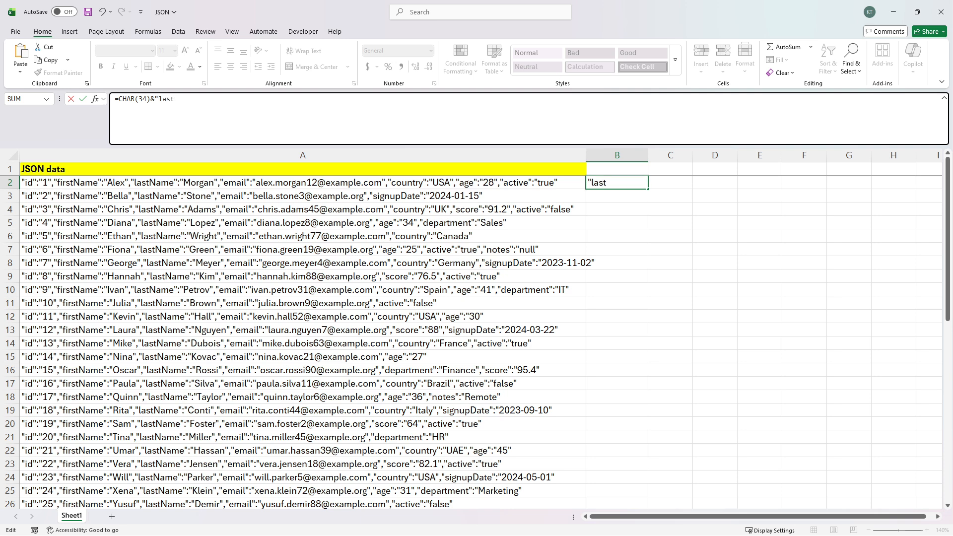
{"action": "type", "text": "Name\"&chat"}
{"action": "key", "text": "BackSpace"}
{"action": "type", "text": "r(34)"}
{"action": "key", "text": "ctrl+Return"}
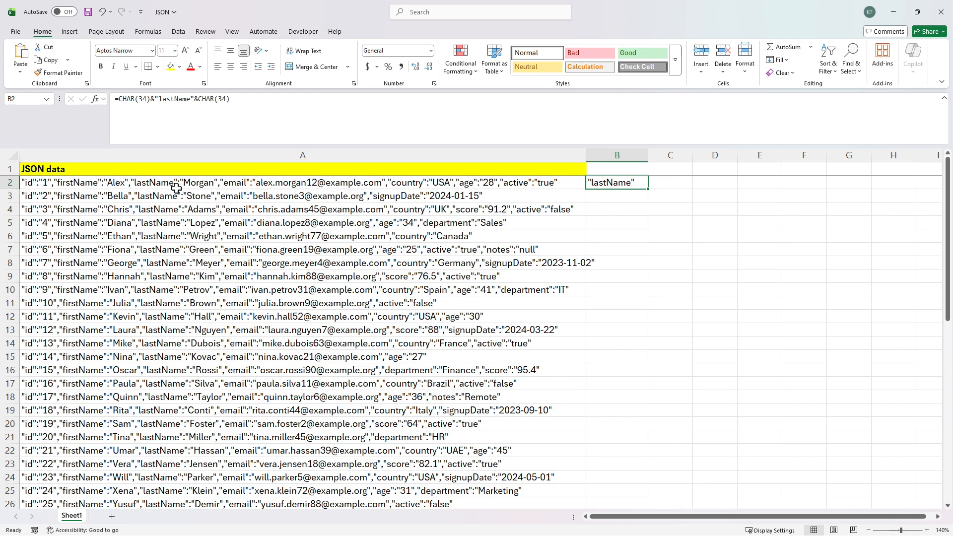
{"action": "left_click", "coordinate": [217, 134]}
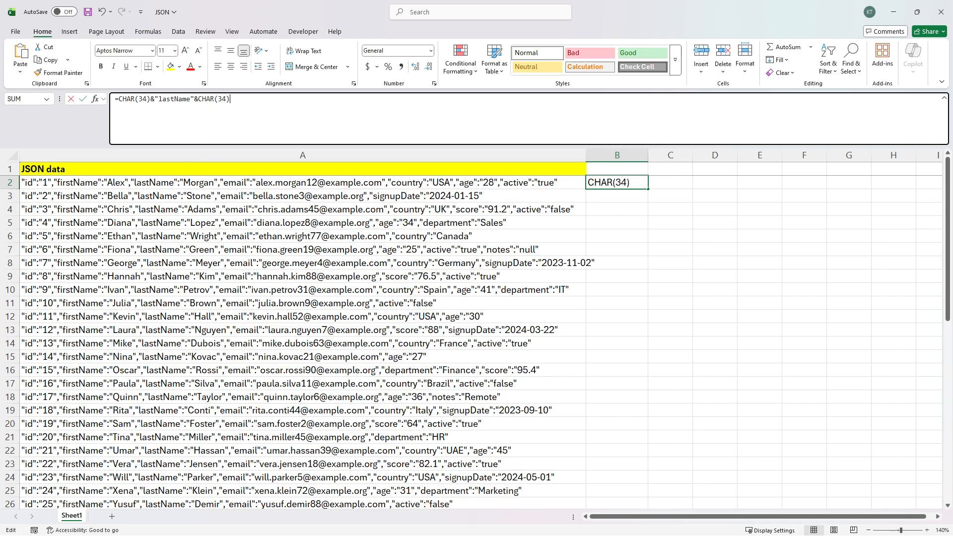
{"action": "type", "text": "&\":"}
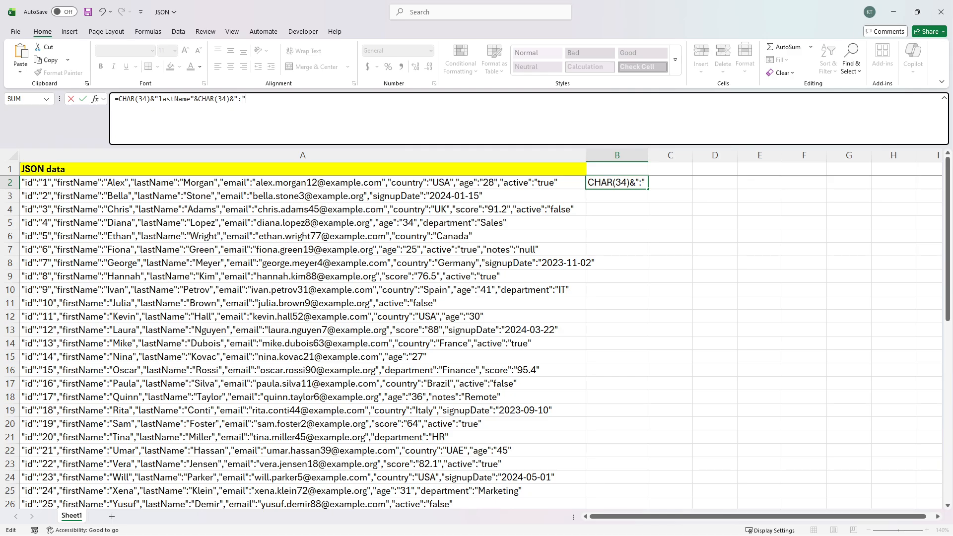
{"action": "key", "text": "ctrl+Return"}
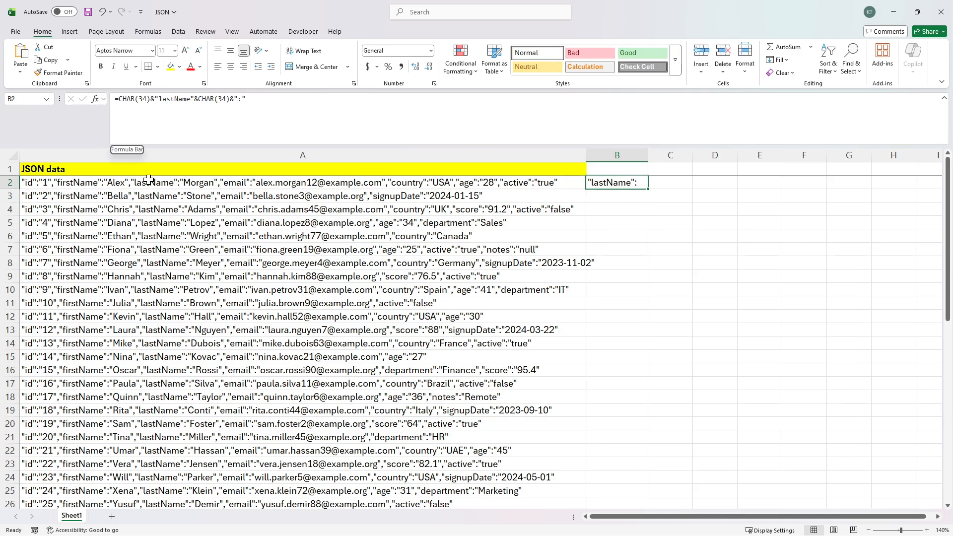
Step: Review the text following the lastName key in A2, then return to B2
{"action": "left_click", "coordinate": [183, 183]}
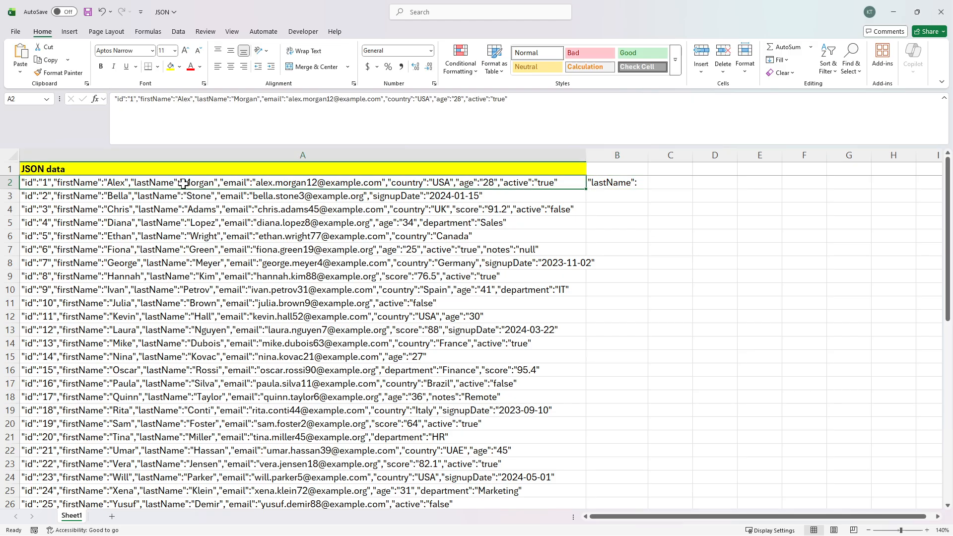
{"action": "double_click", "coordinate": [183, 183]}
{"action": "left_click_drag", "start_coordinate": [183, 183], "coordinate": [558, 183]}
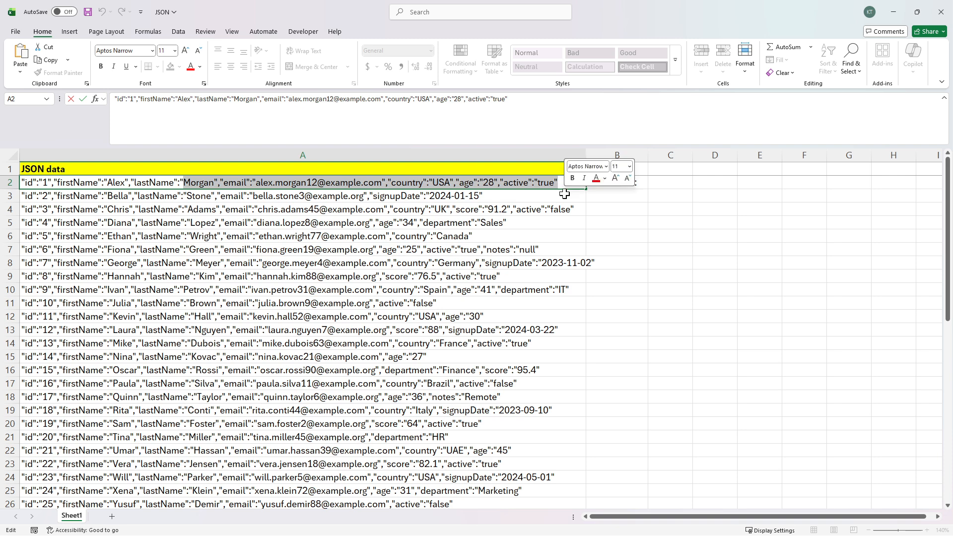
{"action": "key", "text": "Escape"}
{"action": "left_click", "coordinate": [606, 184]}
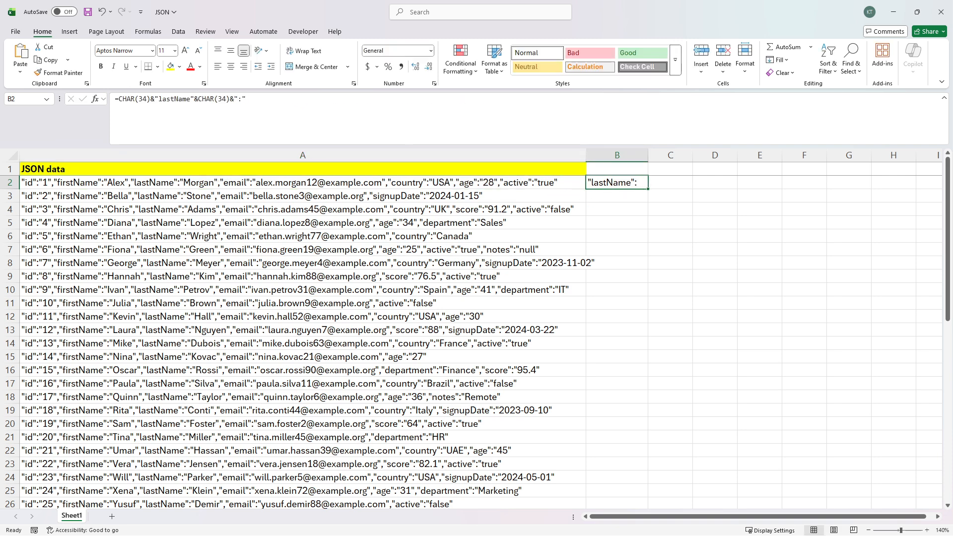
Step: Wrap B2's formula as TEXTAFTER(A2, …) and preview its result with F9
{"action": "left_click", "coordinate": [119, 99]}
{"action": "type", "text": "textafter("}
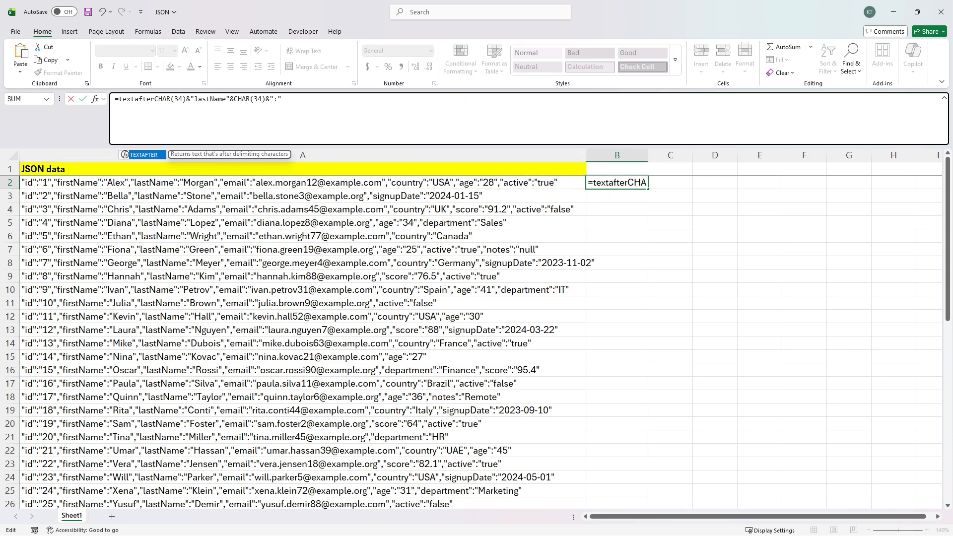
{"action": "type", "text": "a2,"}
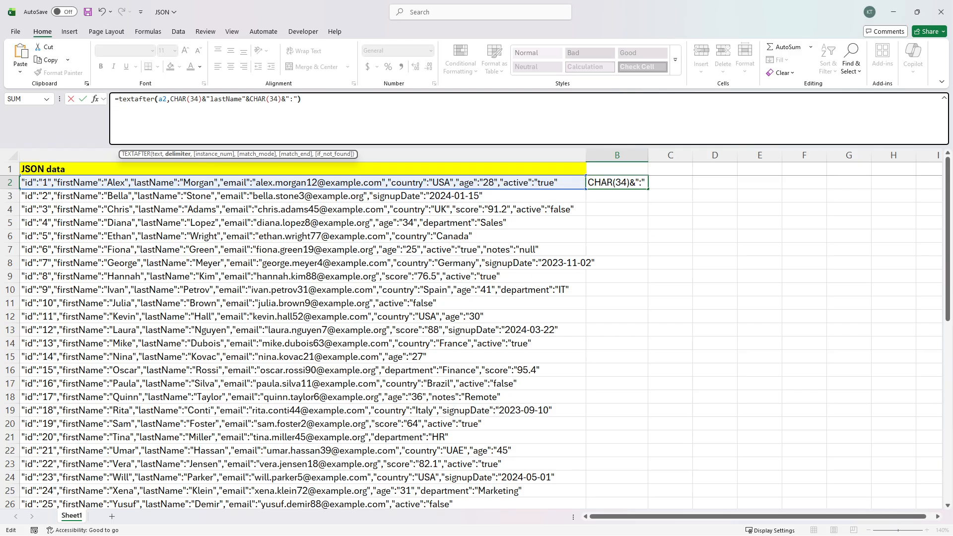
{"action": "type", "text": ")"}
{"action": "key", "text": "F9"}
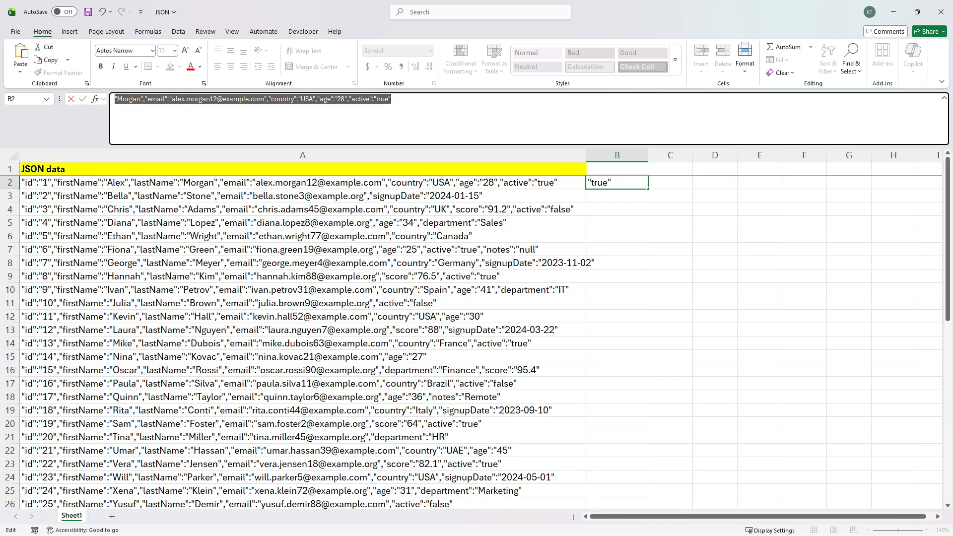
Step: Wrap it in TEXTBEFORE with CHAR(34) and instance 2, previewing Morgan plus a stray quote
{"action": "key", "text": "ctrl+z"}
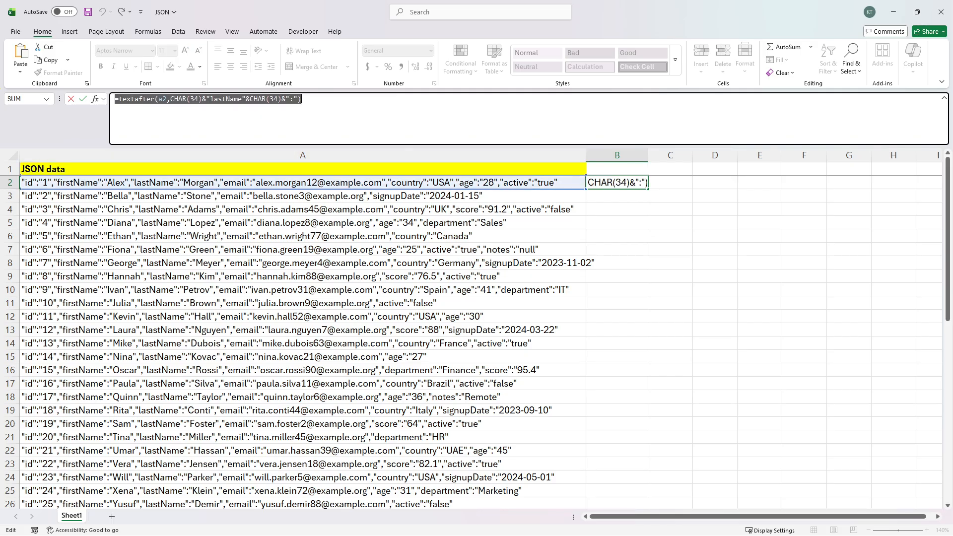
{"action": "type", "text": "textbeof"}
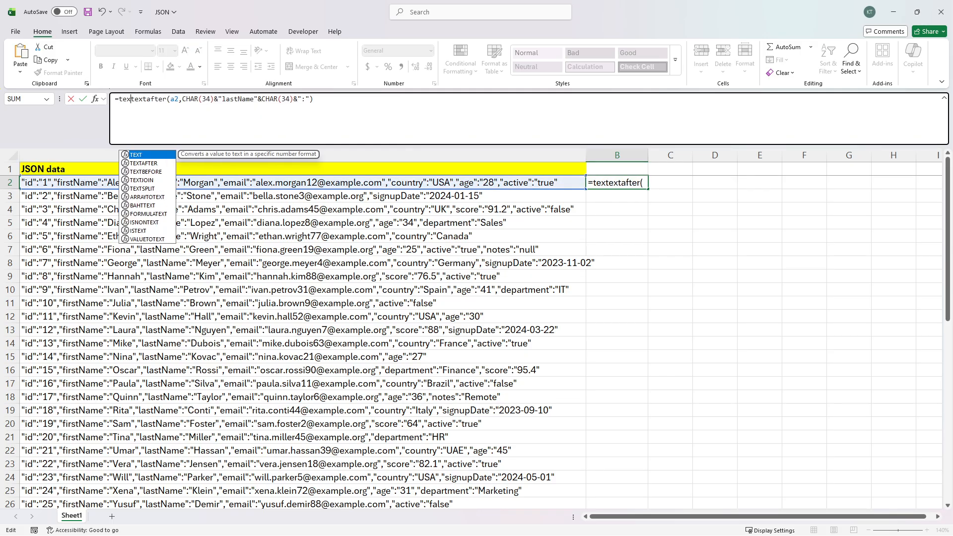
{"action": "type", "text": "re("}
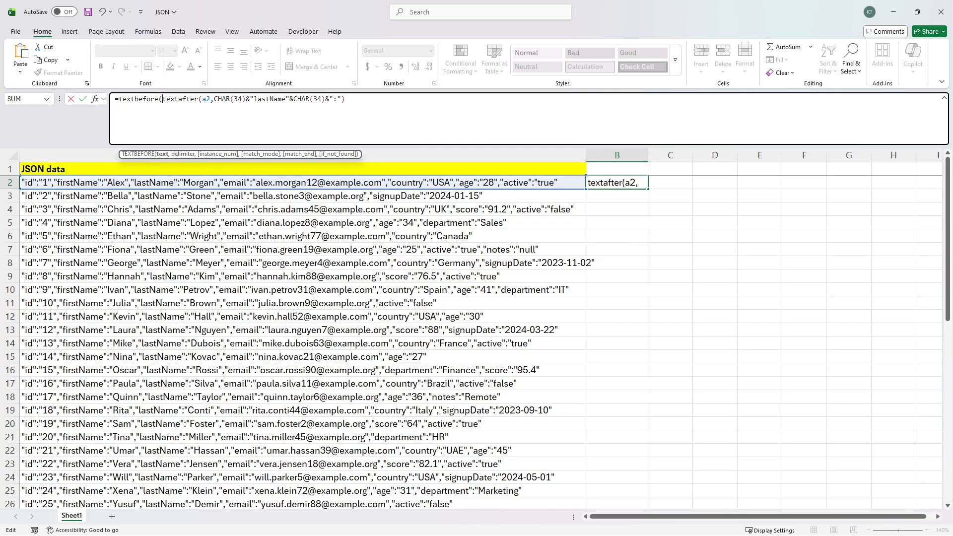
{"action": "key", "text": "End"}
{"action": "type", "text": ",char(34),"}
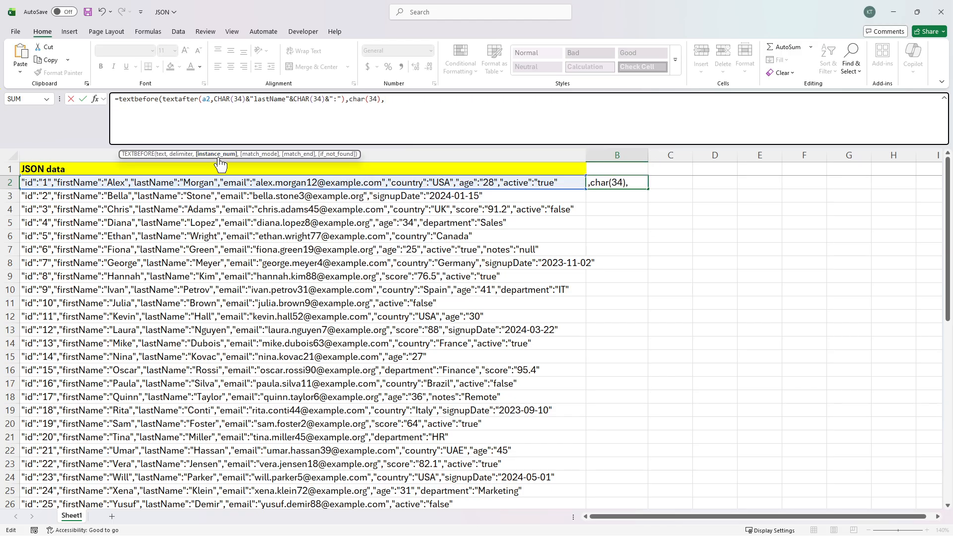
{"action": "type", "text": "2)"}
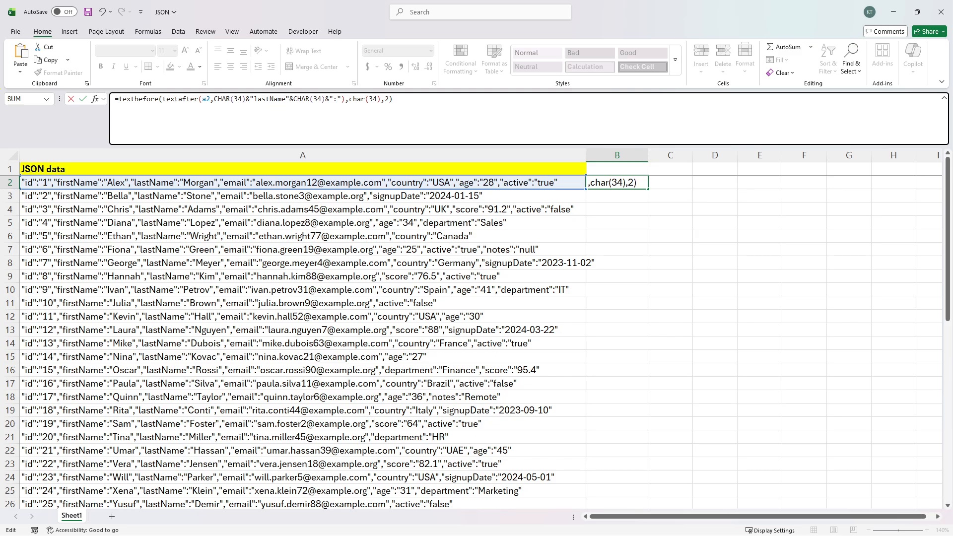
{"action": "key", "text": "F9"}
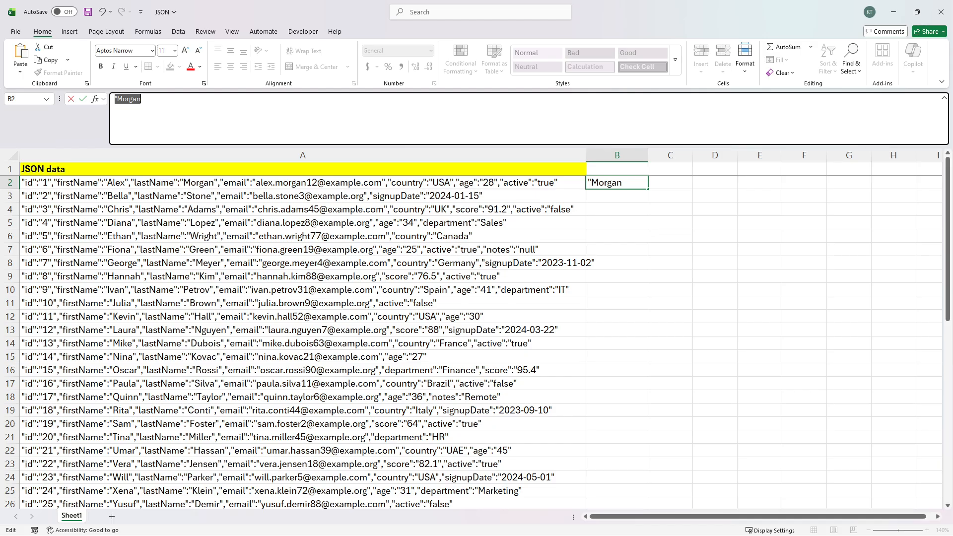
{"action": "key", "text": "ctrl+z"}
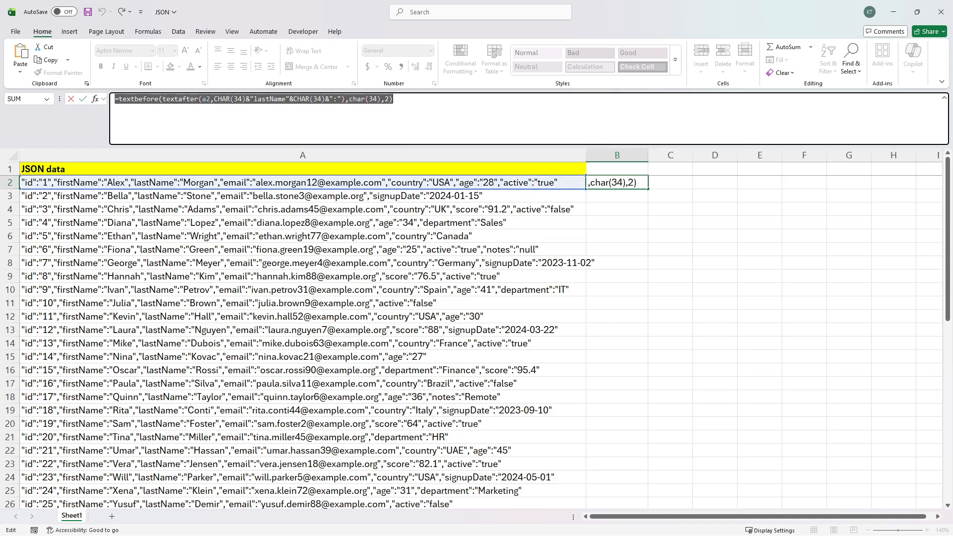
{"action": "left_click", "coordinate": [159, 100]}
Step: Wrap B2's formula in SUBSTITUTE(…,CHAR(34),"") and confirm with F9 it returns Morgan
{"action": "left_click", "coordinate": [119, 99]}
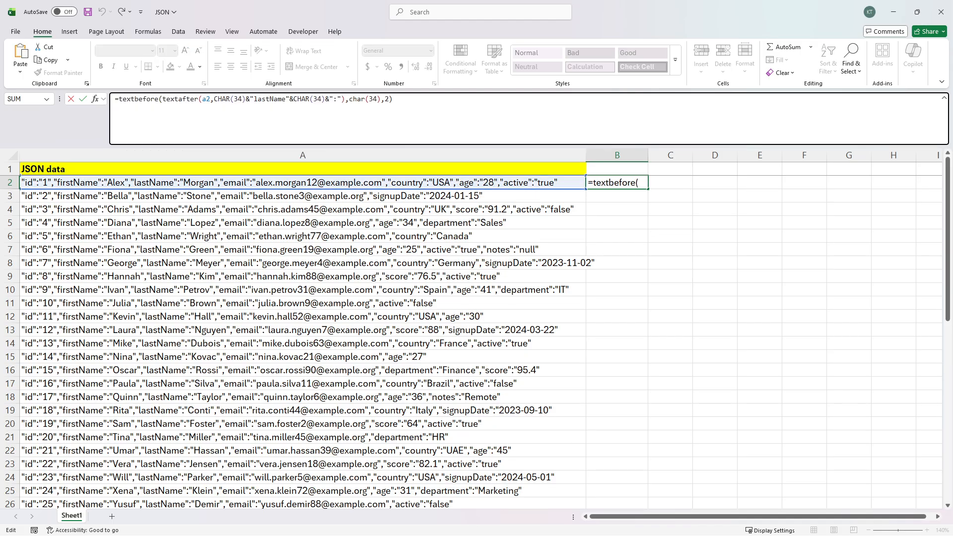
{"action": "type", "text": "substitute("}
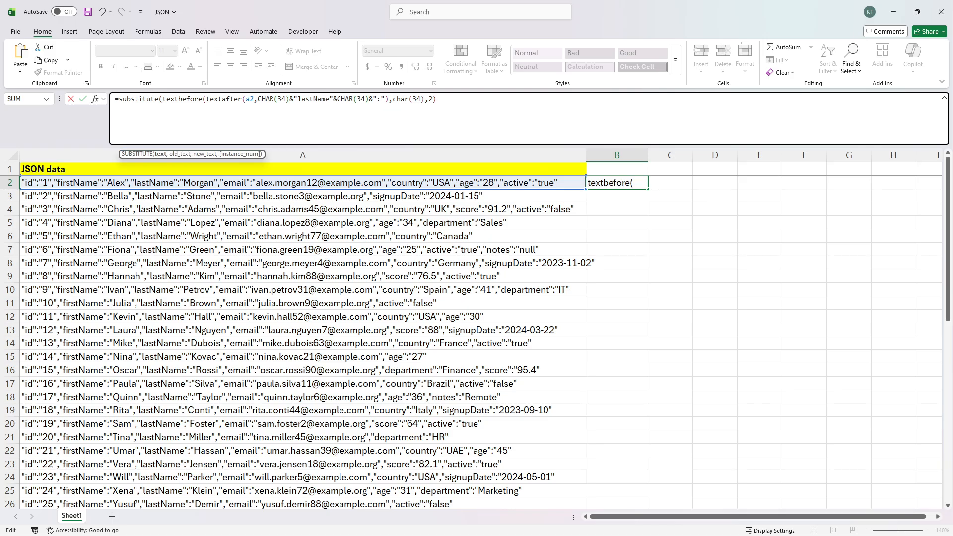
{"action": "left_click", "coordinate": [437, 99]}
{"action": "type", "text": ",char(34),"}
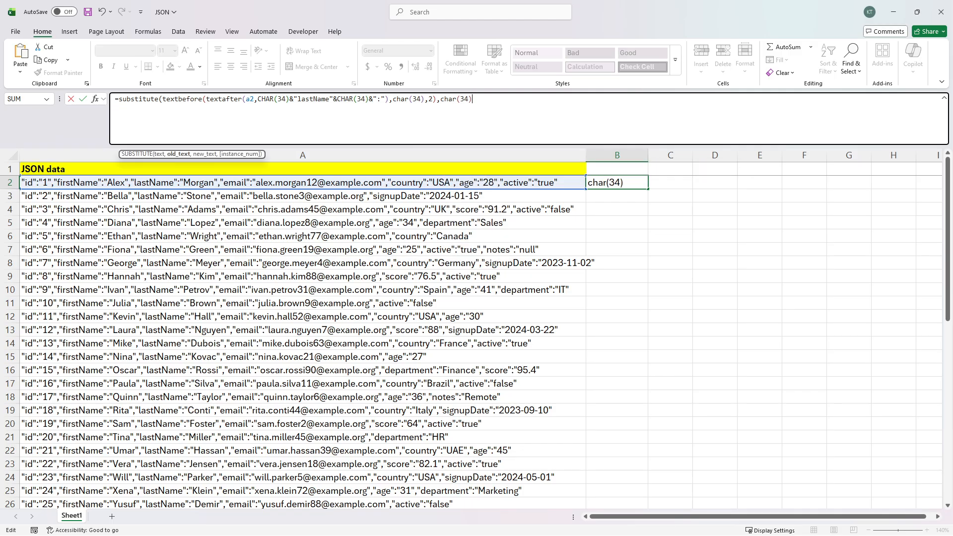
{"action": "type", "text": "\"\")"}
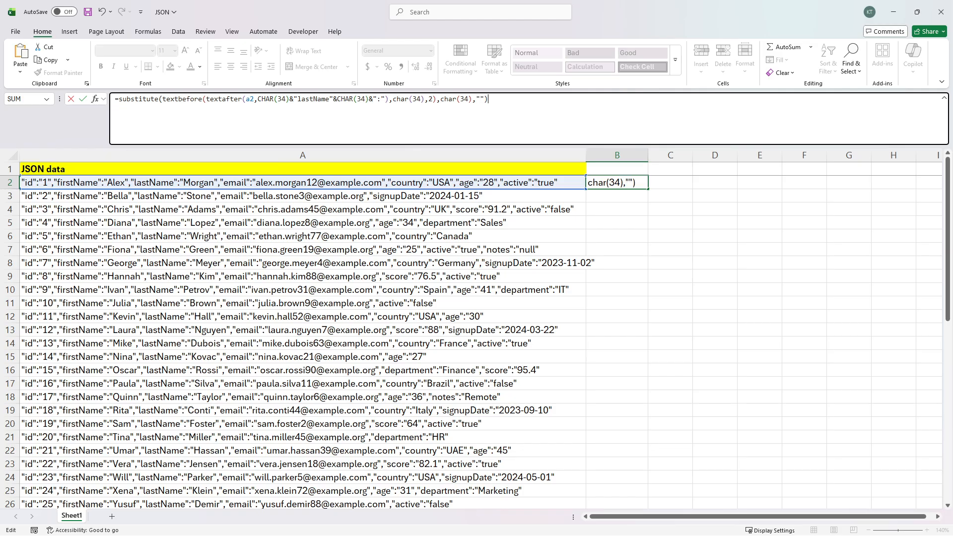
{"action": "key", "text": "Return"}
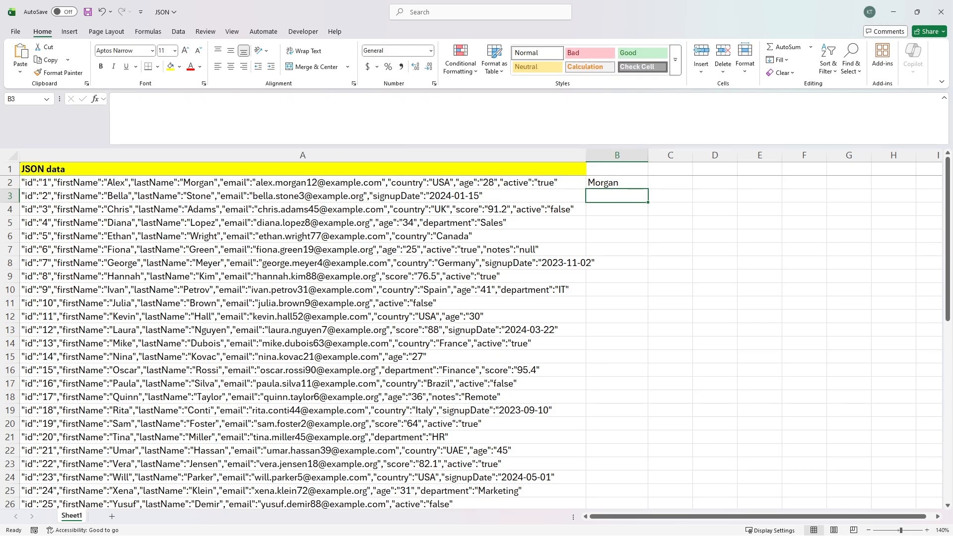
{"action": "left_click", "coordinate": [642, 184]}
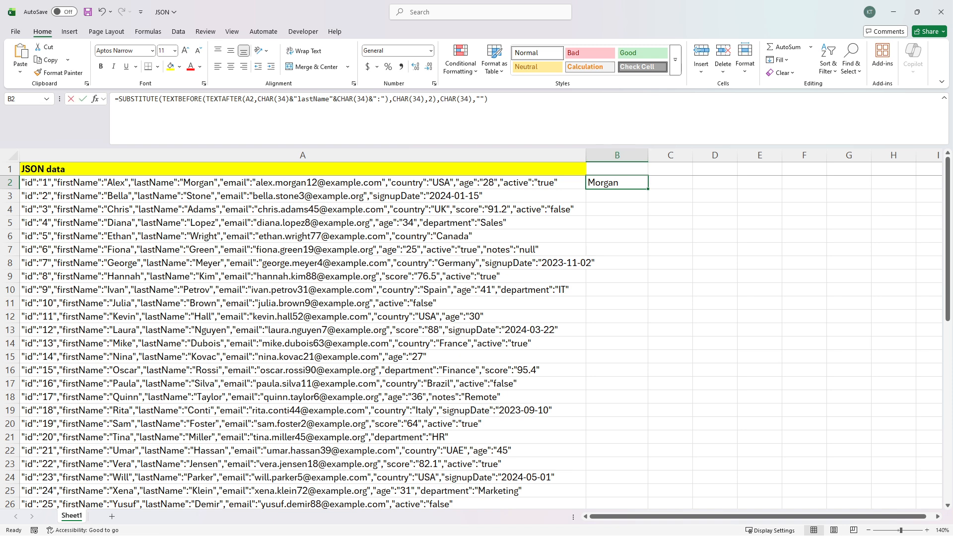
{"action": "key", "text": "F2"}
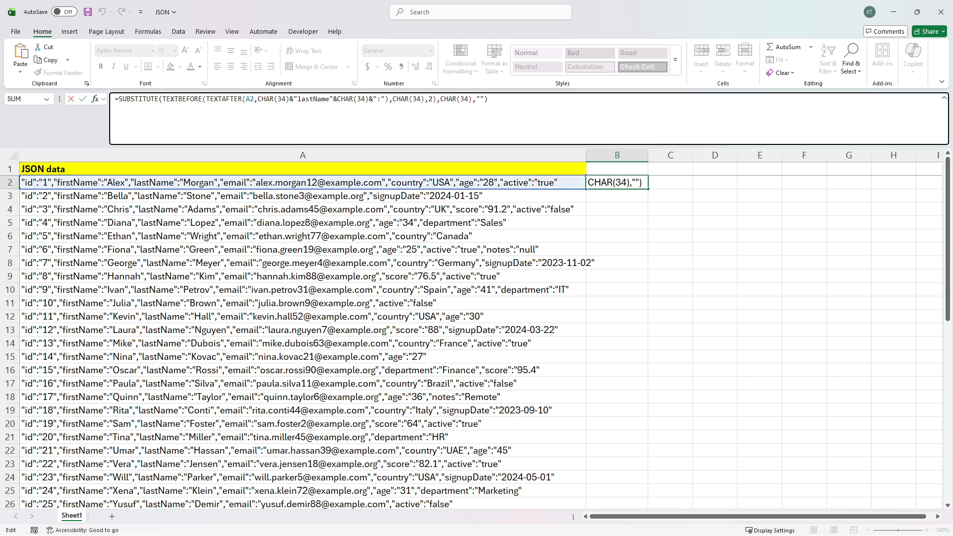
{"action": "key", "text": "F9"}
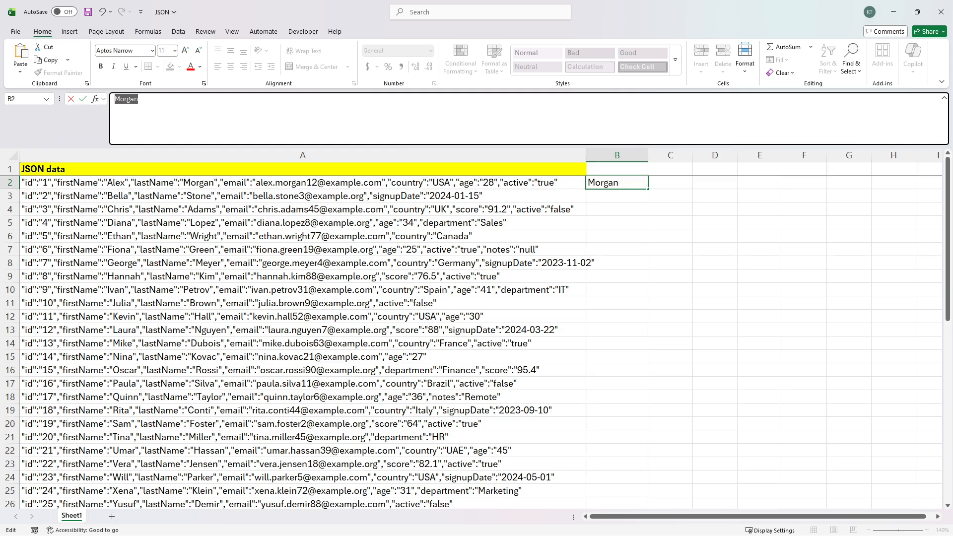
Step: Test swapping lastName for email in B2's formula, then undo the change
{"action": "key", "text": "ctrl+z"}
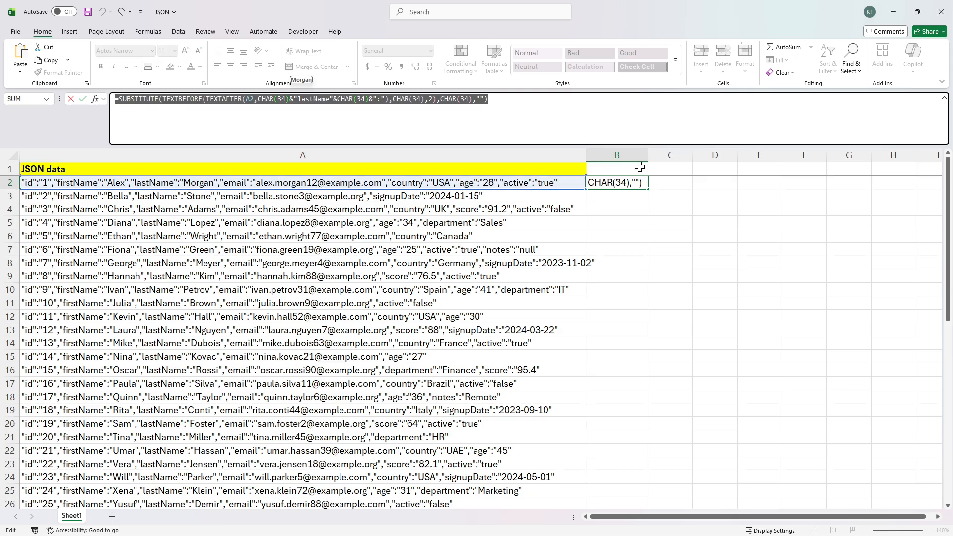
{"action": "key", "text": "Escape"}
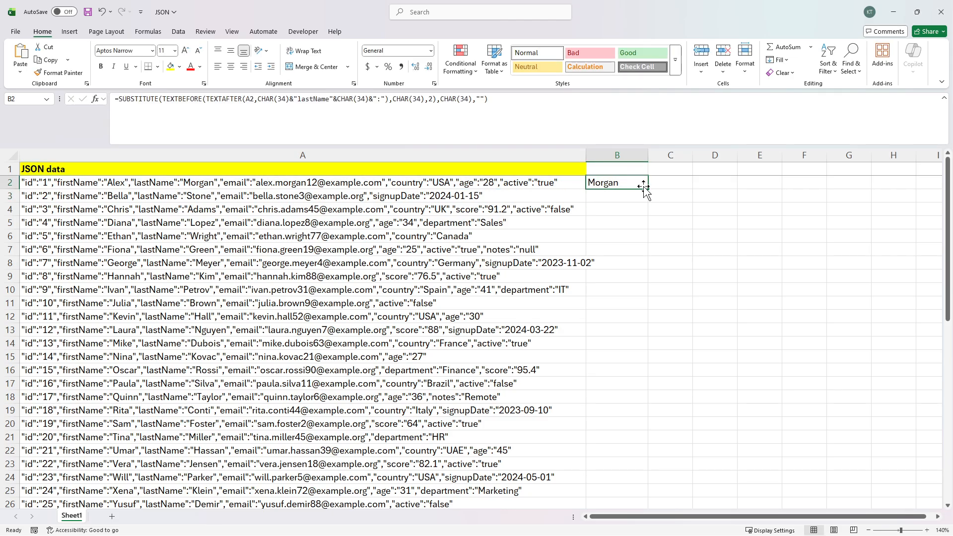
{"action": "left_click_drag", "start_coordinate": [329, 99], "coordinate": [298, 99]}
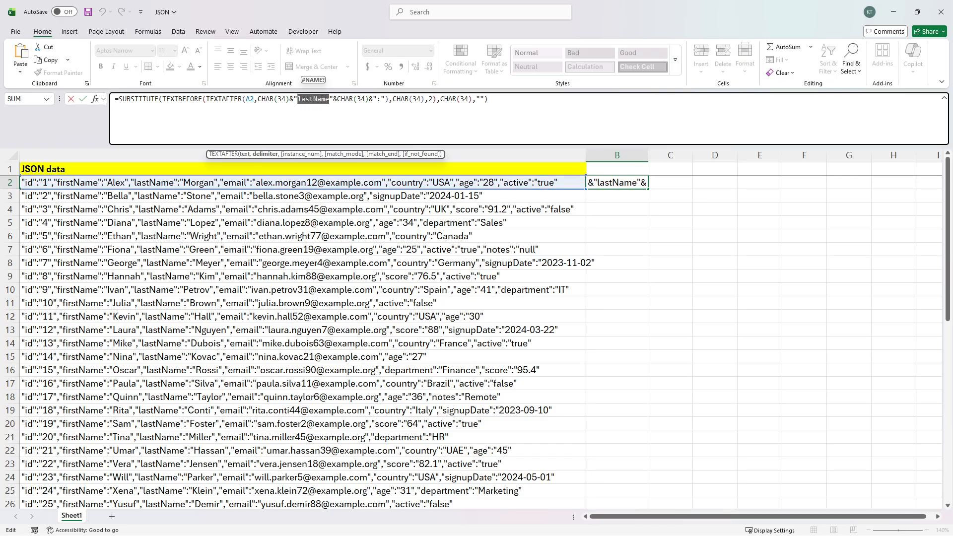
{"action": "type", "text": "email"}
{"action": "key", "text": "Return"}
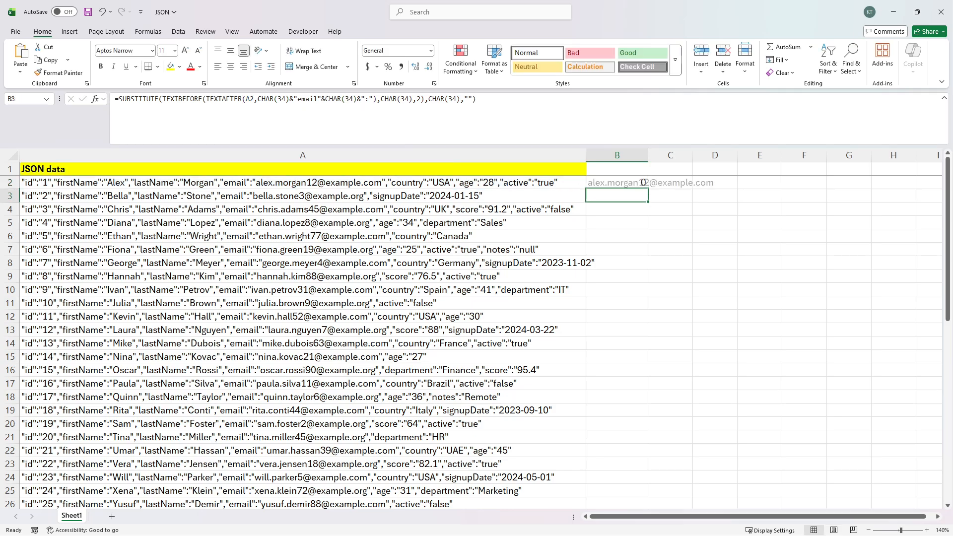
{"action": "left_click", "coordinate": [633, 180]}
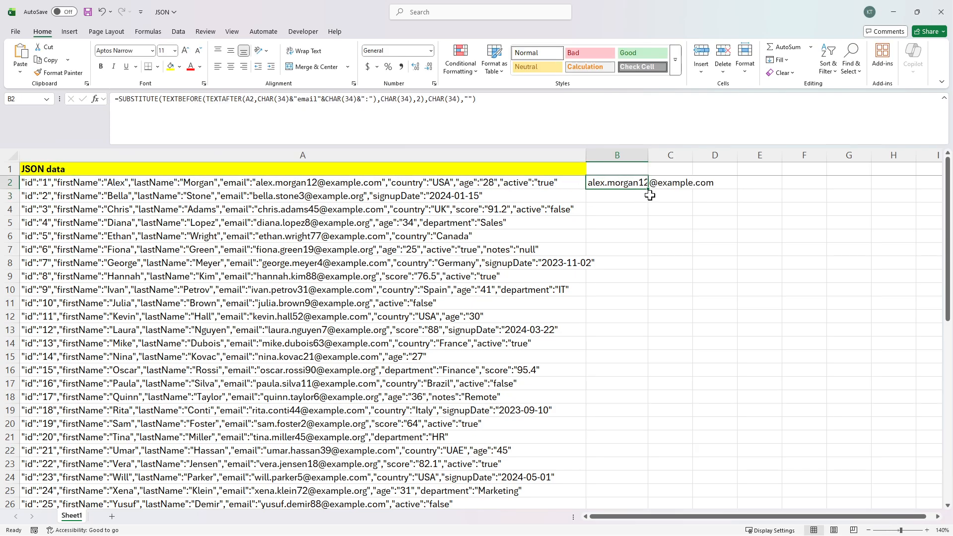
{"action": "key", "text": "ctrl+z"}
Step: Fill B2's formula down to B26 and reselect B2
{"action": "double_click", "coordinate": [648, 189]}
{"action": "left_click", "coordinate": [627, 169]}
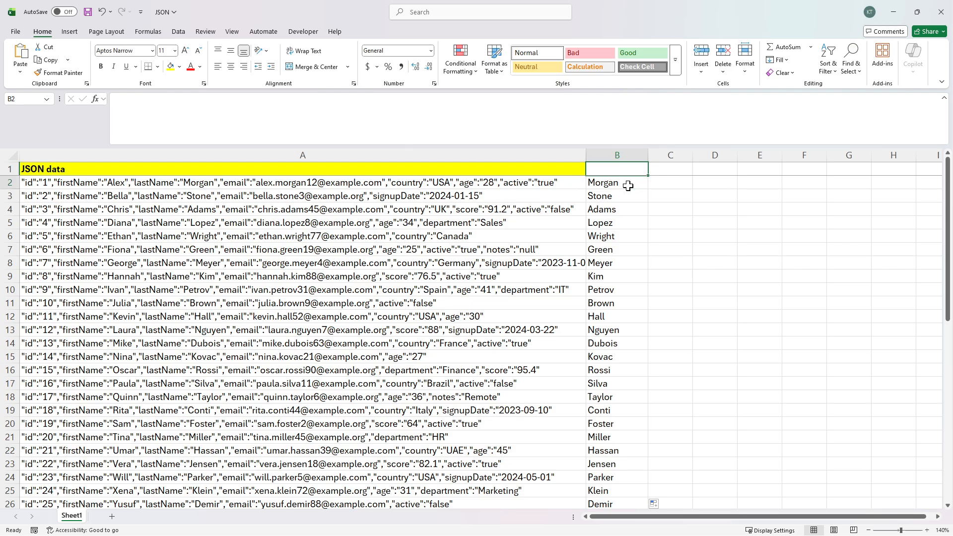
{"action": "left_click", "coordinate": [628, 183]}
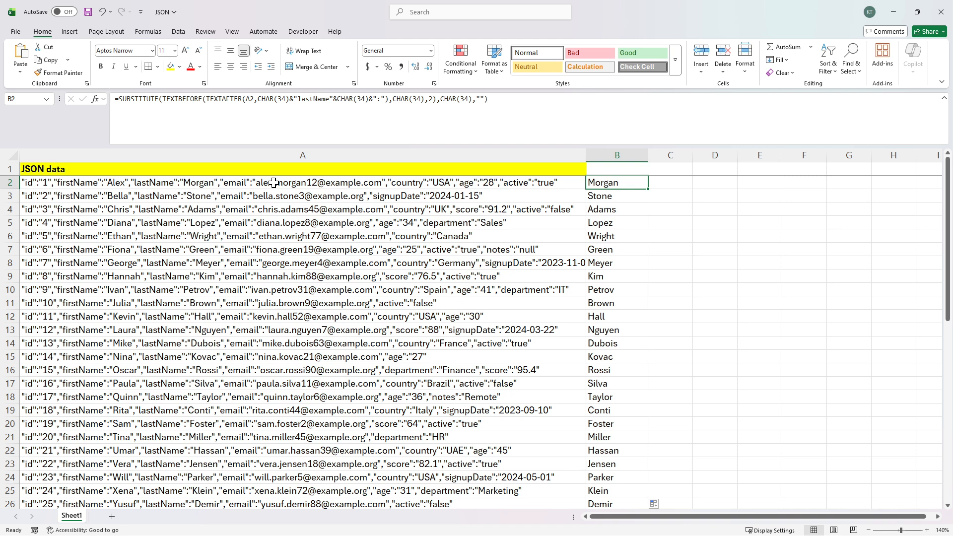
Step: Enter =CHAR(34)&"lastName"&CHAR(34)&":" in C2
{"action": "left_click", "coordinate": [682, 185]}
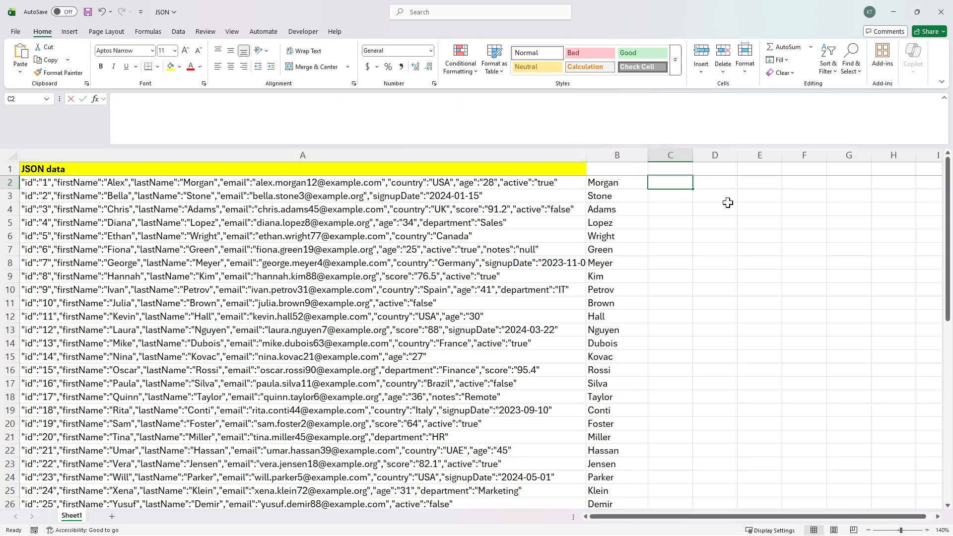
{"action": "type", "text": "=char("}
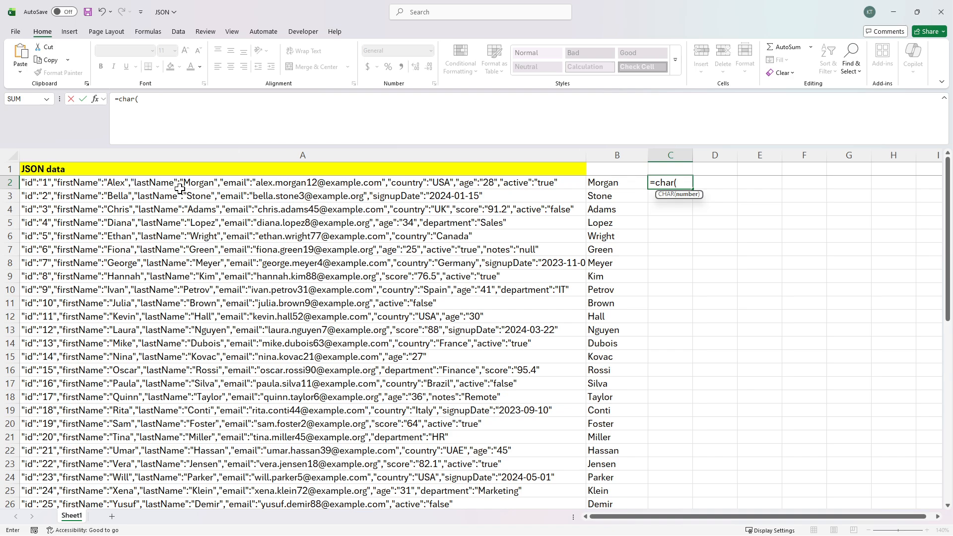
{"action": "left_click", "coordinate": [170, 106]}
{"action": "type", "text": "34"}
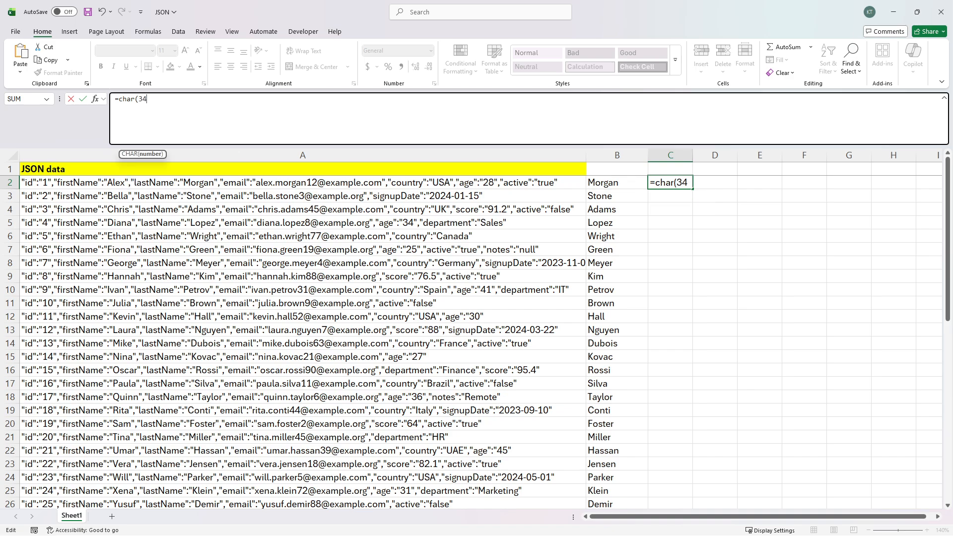
{"action": "type", "text": ")&"}
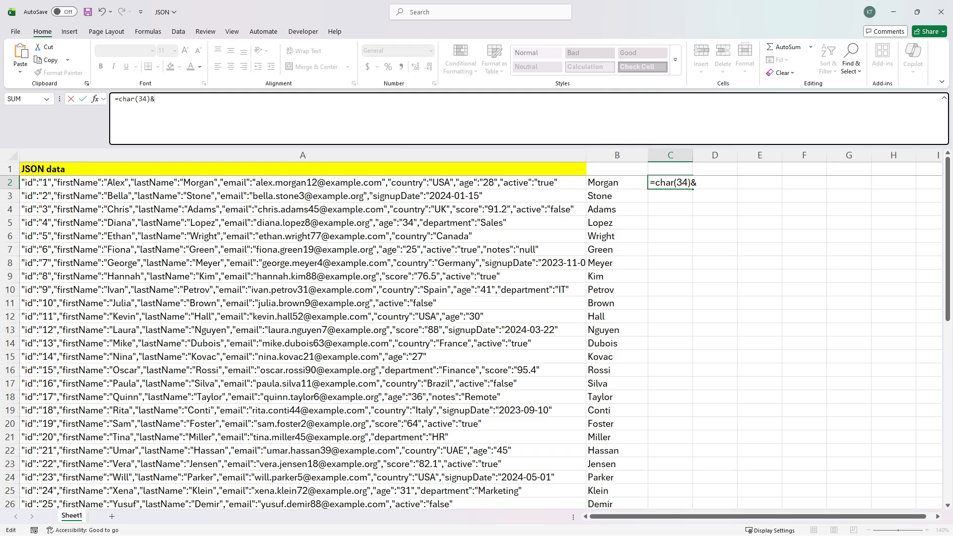
{"action": "type", "text": "\"lastName\"&cha"}
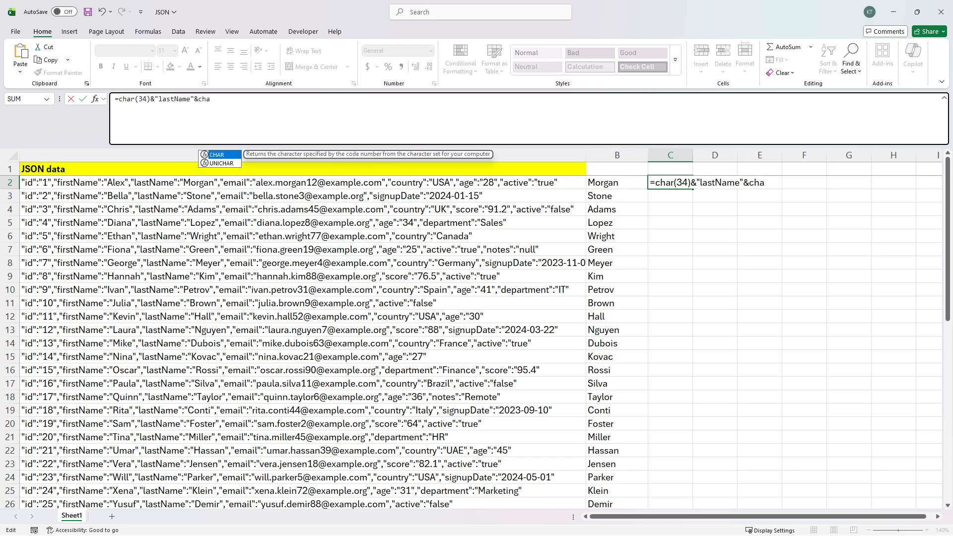
{"action": "type", "text": "r(34)&\":"}
{"action": "key", "text": "Return"}
{"action": "key", "text": "Up"}
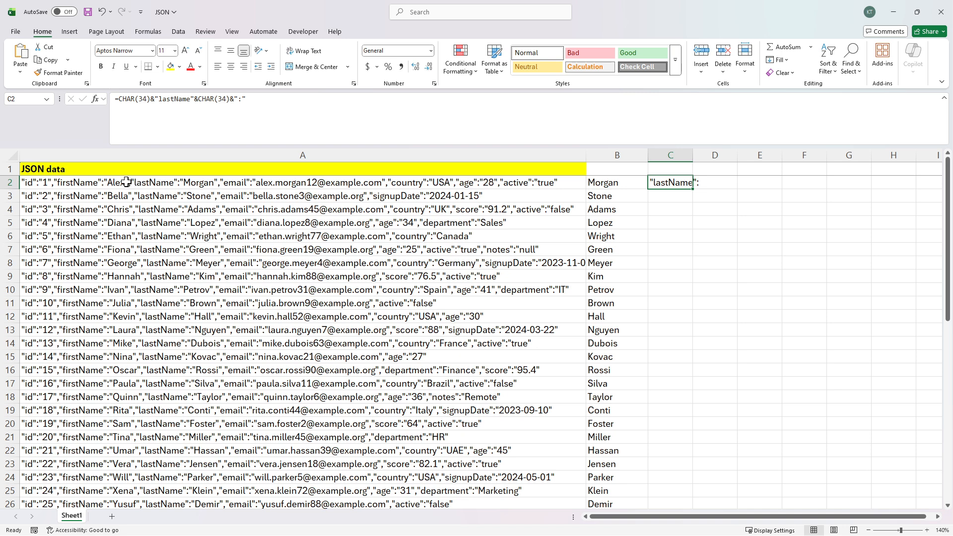
Step: Wrap C2's formula as =SEARCH(…,A2,1), returning 29
{"action": "left_click", "coordinate": [119, 99]}
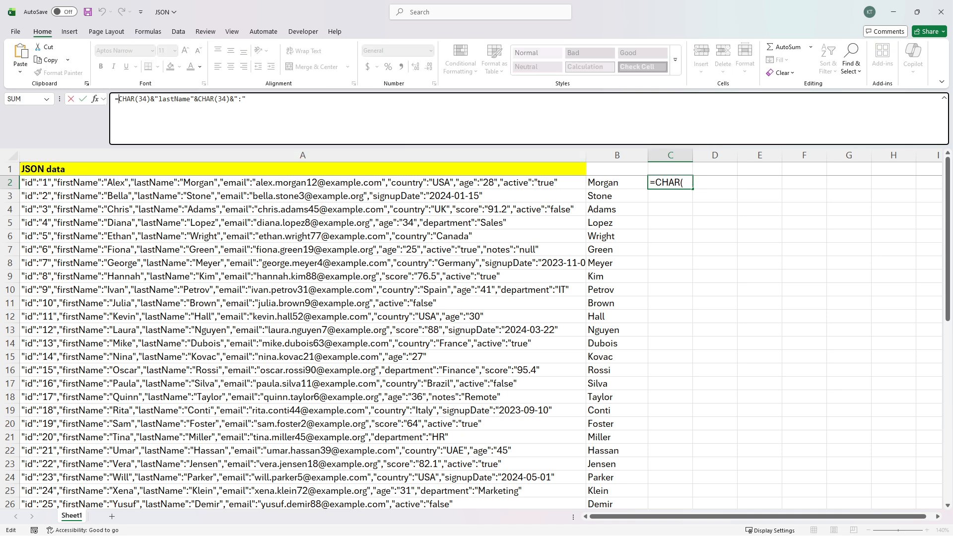
{"action": "type", "text": "se"}
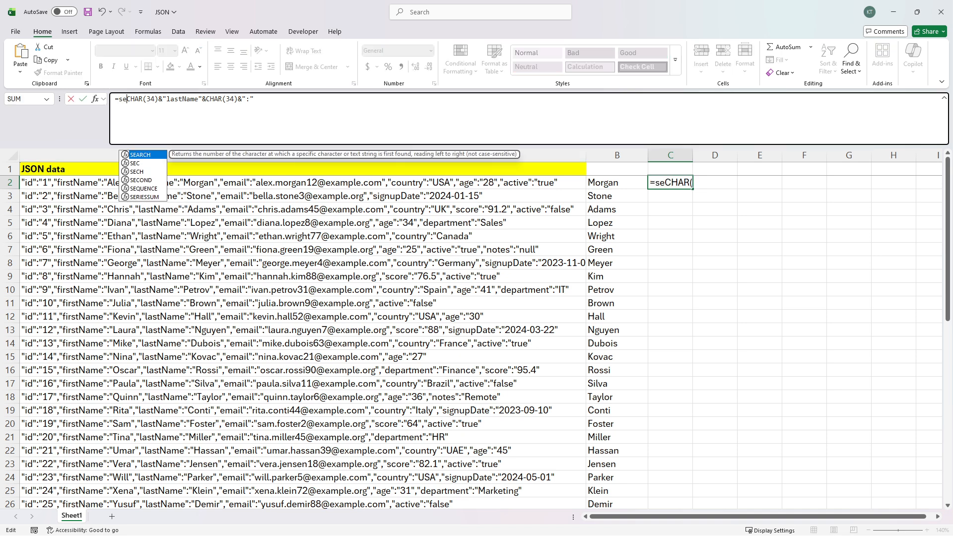
{"action": "type", "text": "arch("}
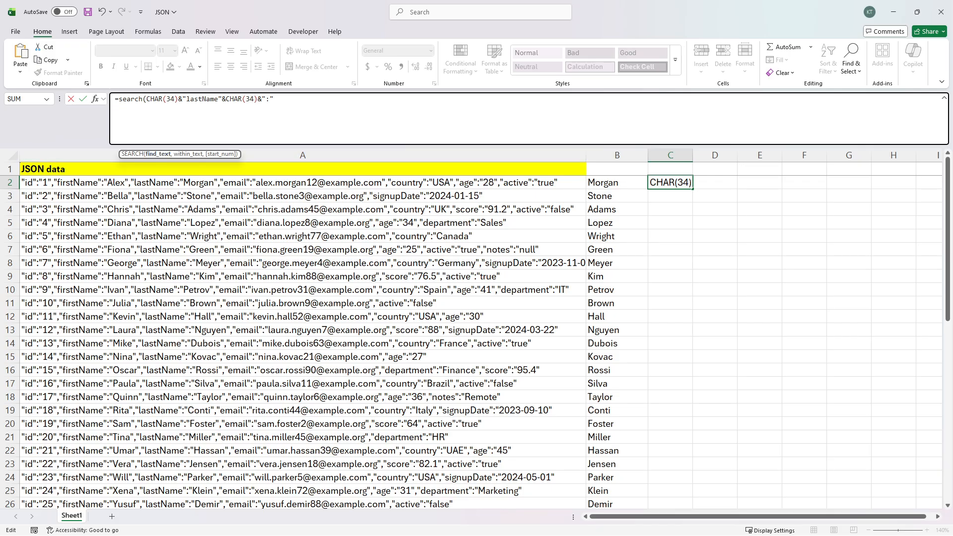
{"action": "type", "text": ",a2"}
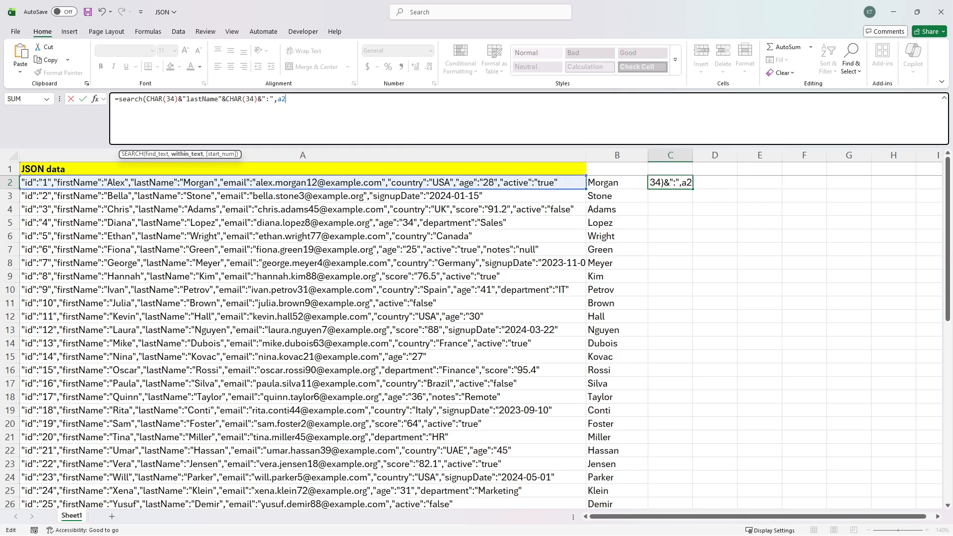
{"action": "type", "text": "1"}
{"action": "key", "text": "BackSpace"}
{"action": "type", "text": ",1"}
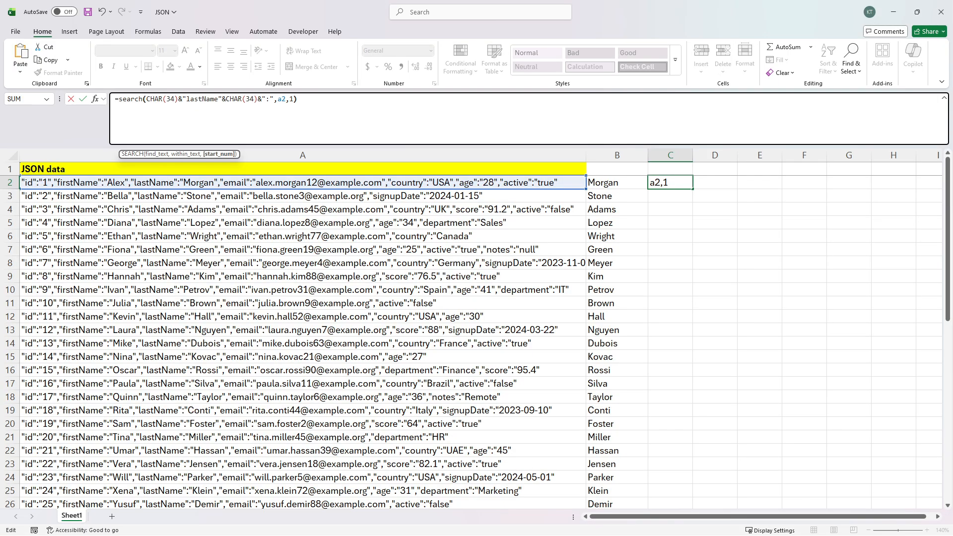
{"action": "type", "text": ")"}
{"action": "key", "text": "Return"}
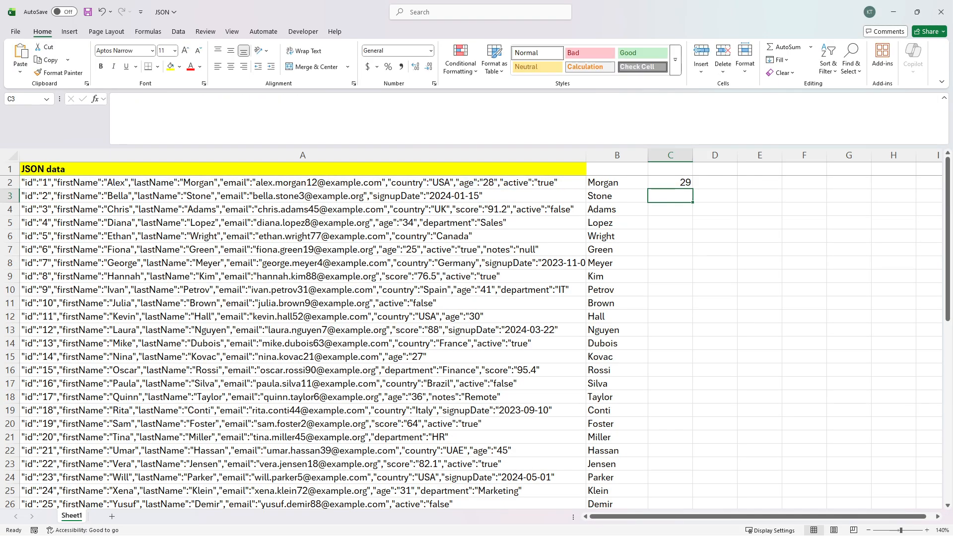
{"action": "left_click", "coordinate": [685, 180]}
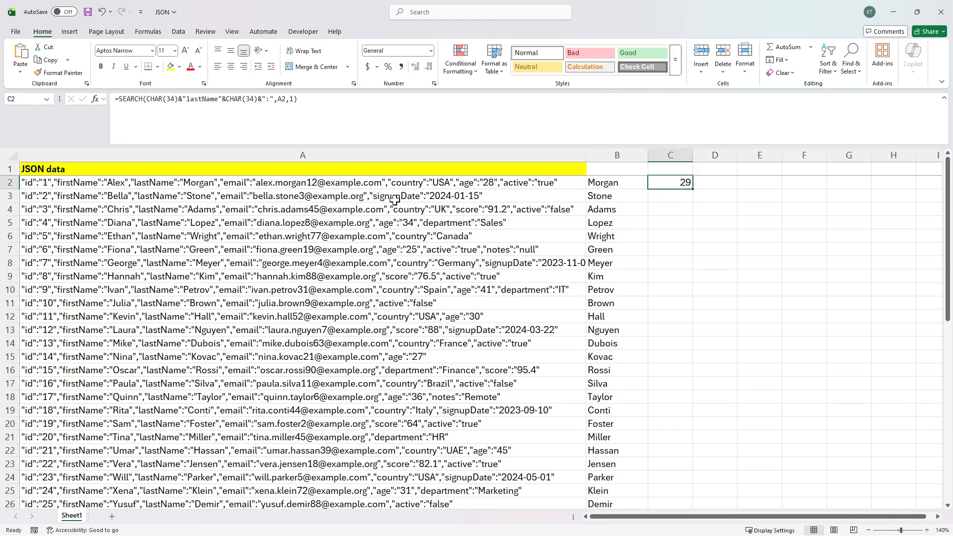
{"action": "left_click", "coordinate": [133, 188]}
{"action": "key", "text": "ctrl+Down"}
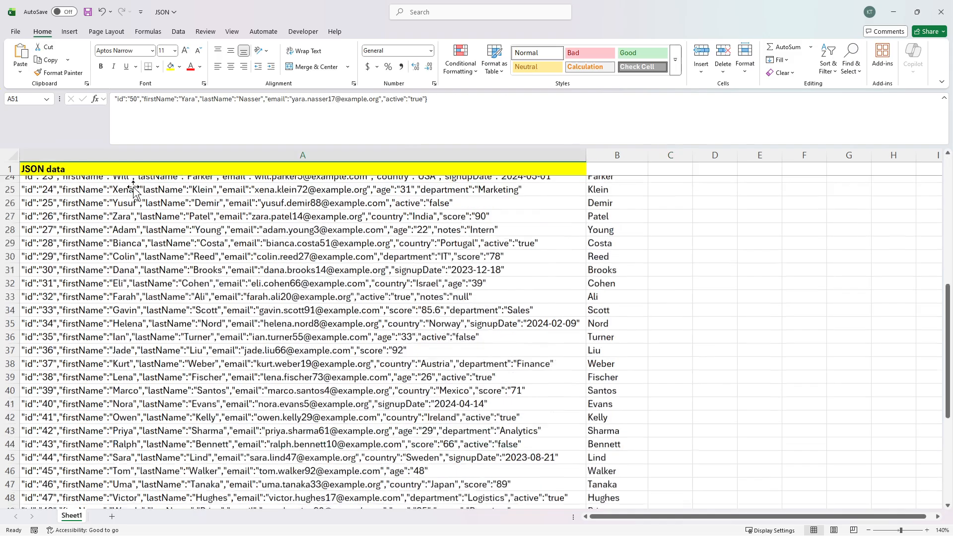
{"action": "scroll", "coordinate": [137, 189], "scroll_direction": "up", "scroll_amount": 15}
{"action": "left_click", "coordinate": [137, 189]}
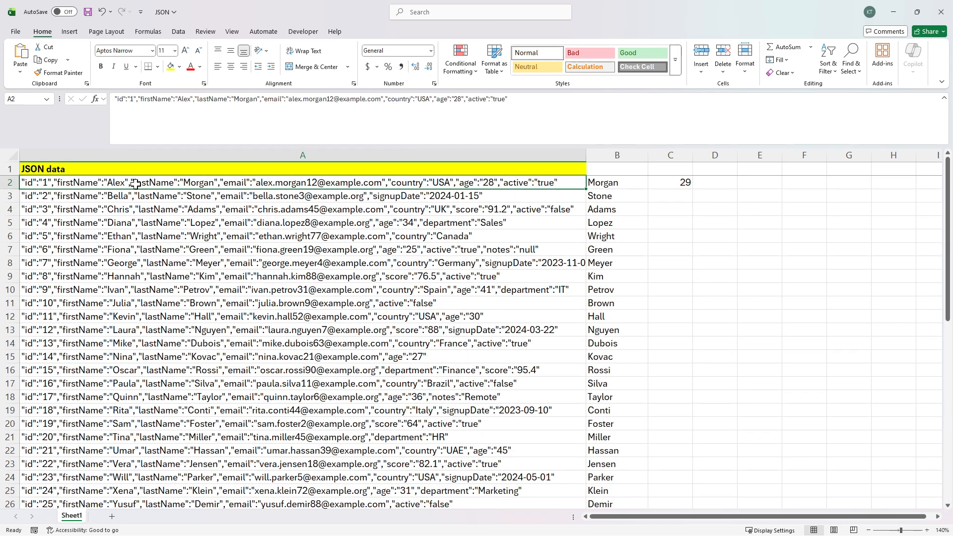
{"action": "key", "text": "F2"}
{"action": "left_click_drag", "start_coordinate": [134, 183], "coordinate": [137, 183]}
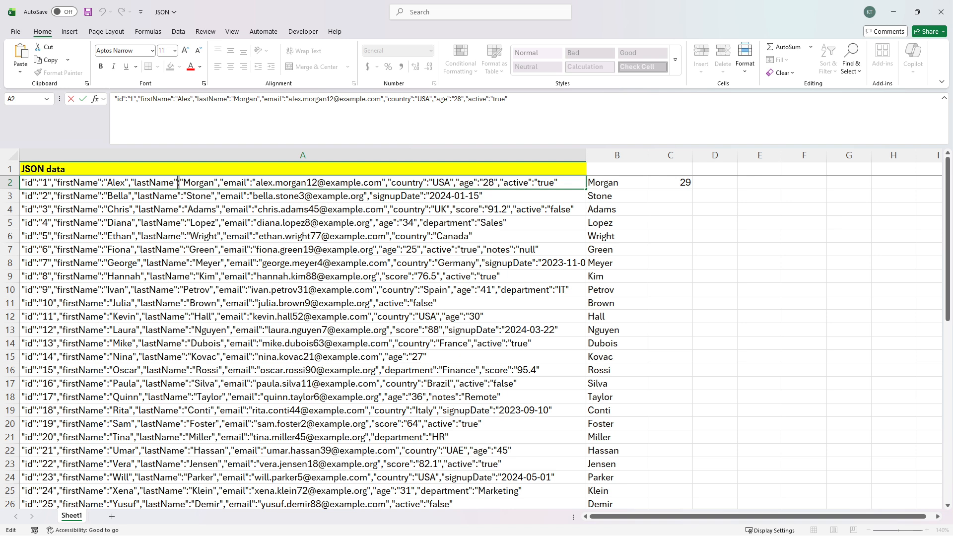
{"action": "key", "text": "Escape"}
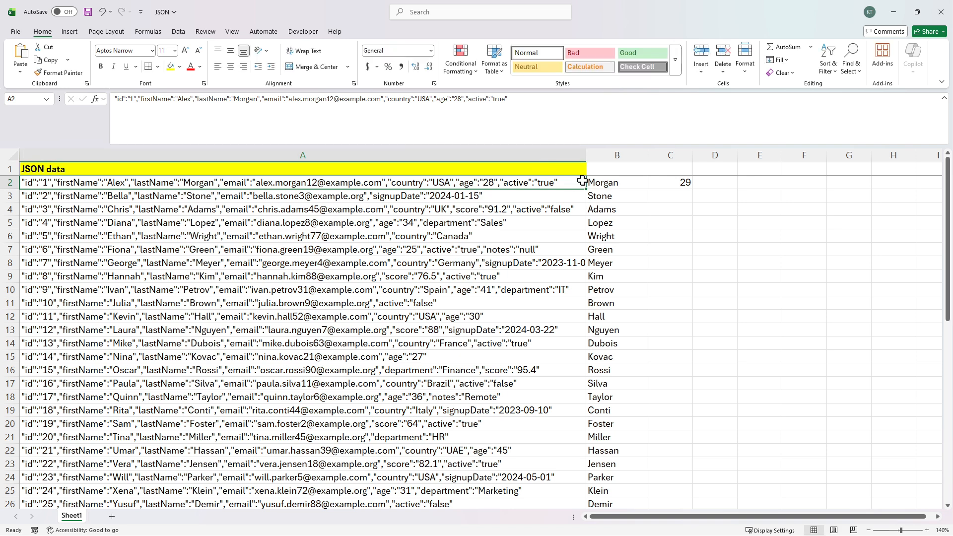
{"action": "left_click", "coordinate": [661, 184]}
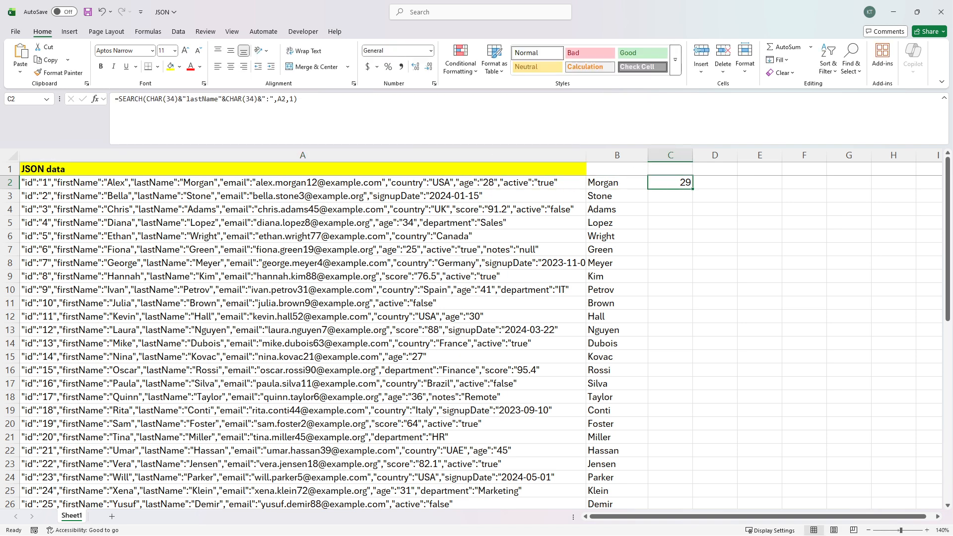
{"action": "left_click", "coordinate": [122, 99]}
{"action": "left_click", "coordinate": [154, 99]}
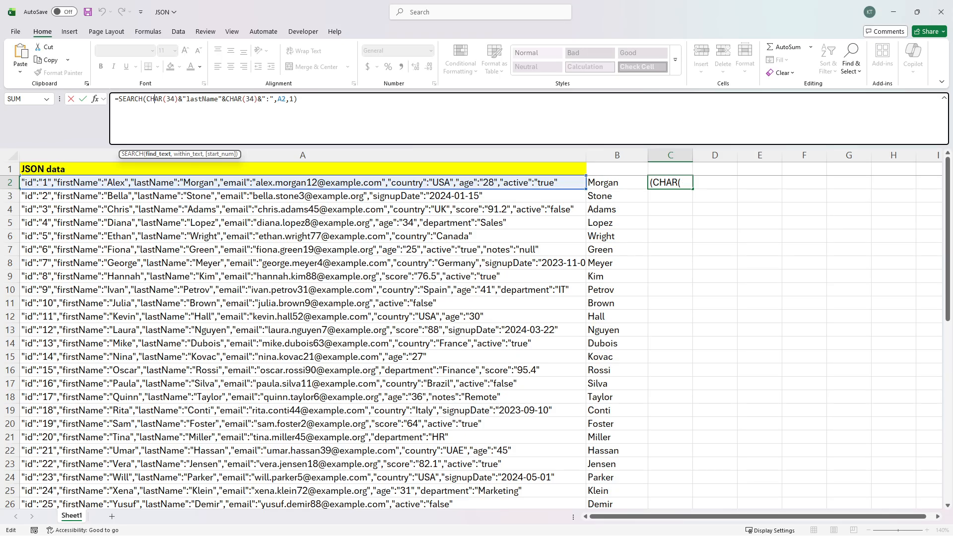
Step: Append +LEN(CHAR(34)&"lastName"&CHAR(34)&":") to C2 for 40, then start =MID(A2,40,2) in D2
{"action": "left_click", "coordinate": [156, 154]}
{"action": "key", "text": "ctrl+c"}
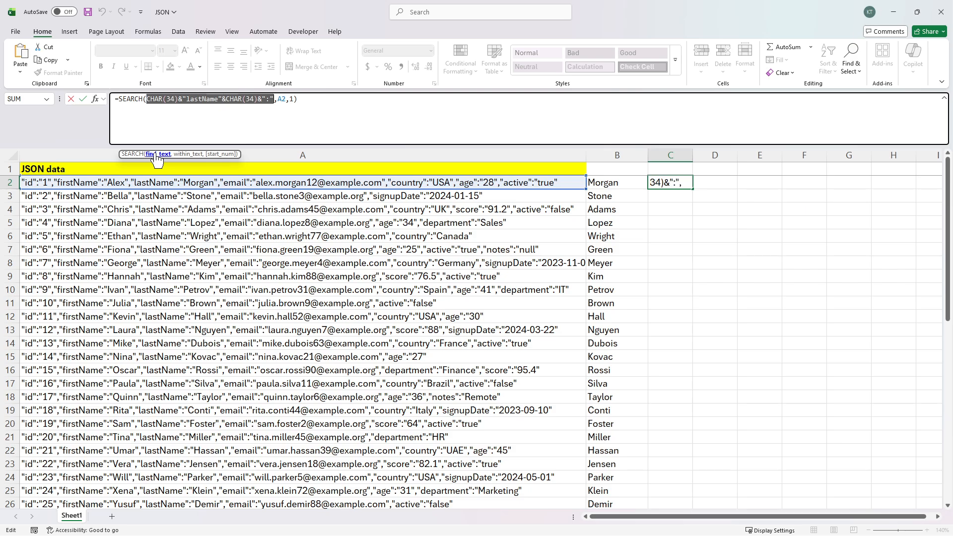
{"action": "key", "text": "End"}
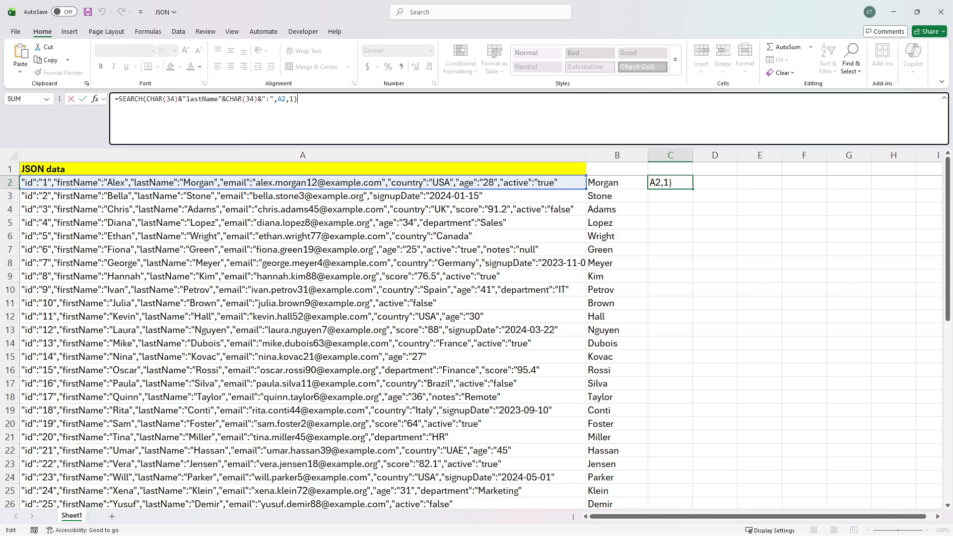
{"action": "type", "text": "+len("}
{"action": "key", "text": "ctrl+v"}
{"action": "key", "text": "ctrl+Return"}
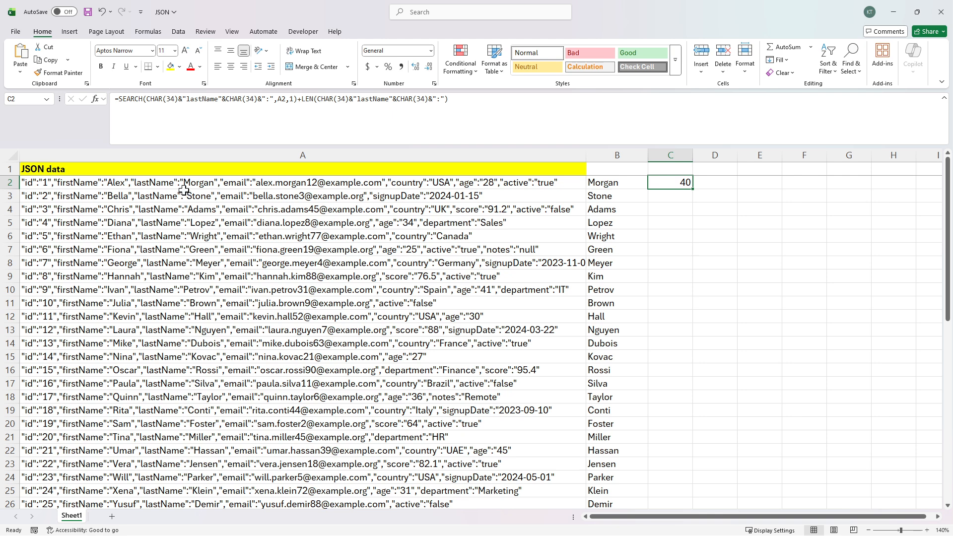
{"action": "left_click", "coordinate": [728, 181]}
{"action": "type", "text": "=mid("}
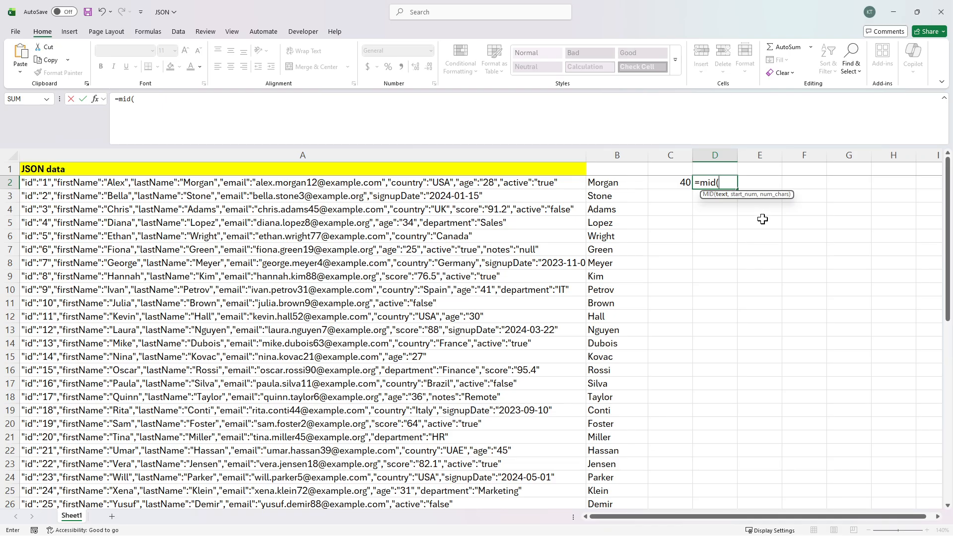
{"action": "type", "text": "a2,"}
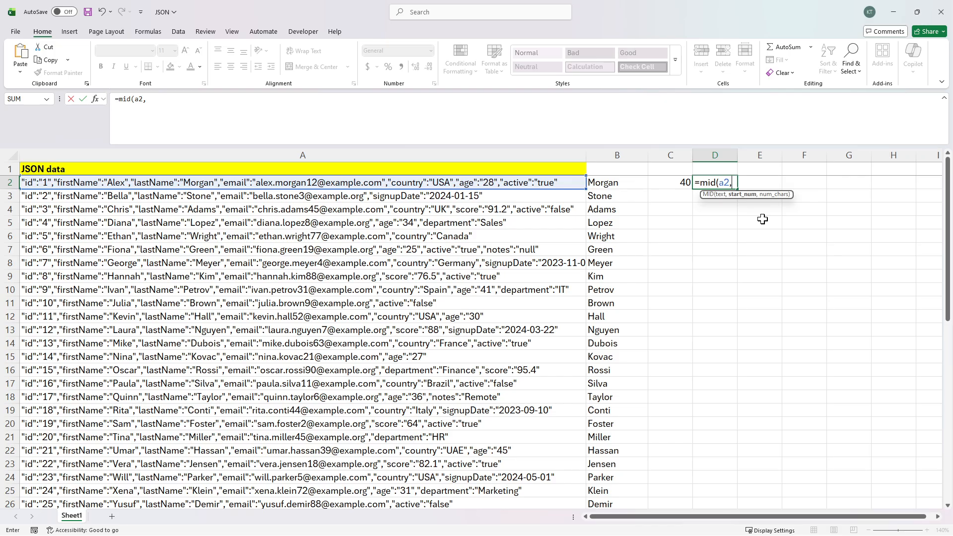
{"action": "type", "text": "40,2)"}
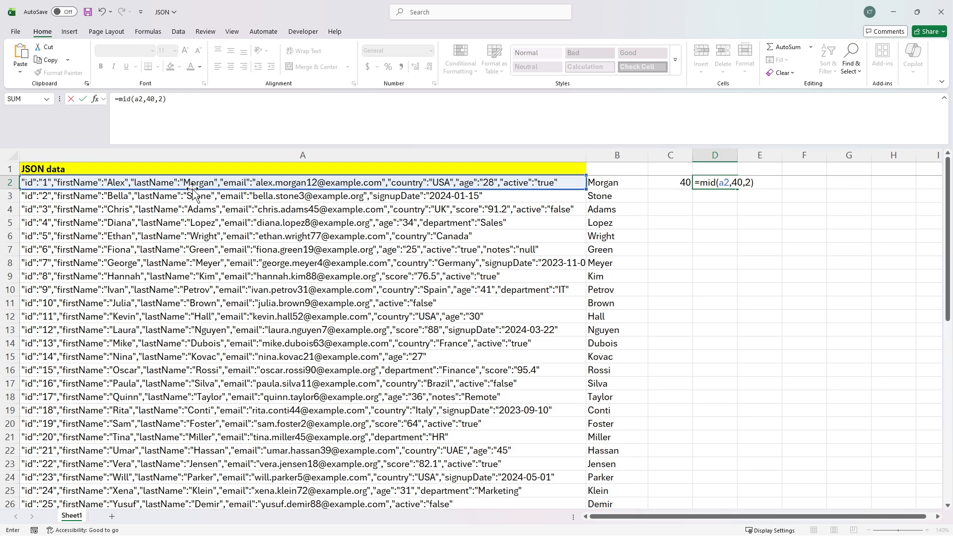
{"action": "key", "text": "Return"}
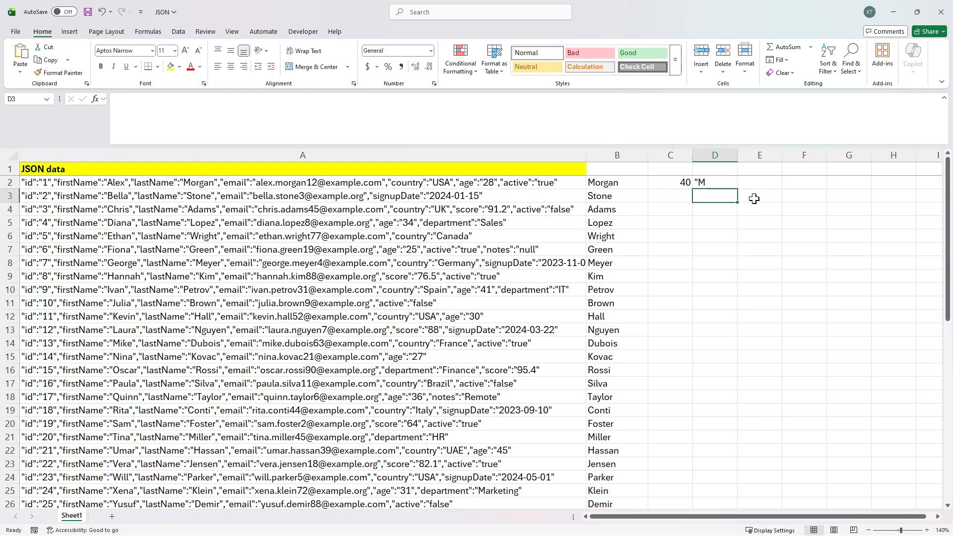
{"action": "key", "text": "Up"}
{"action": "key", "text": "Delete"}
{"action": "left_click", "coordinate": [681, 184]}
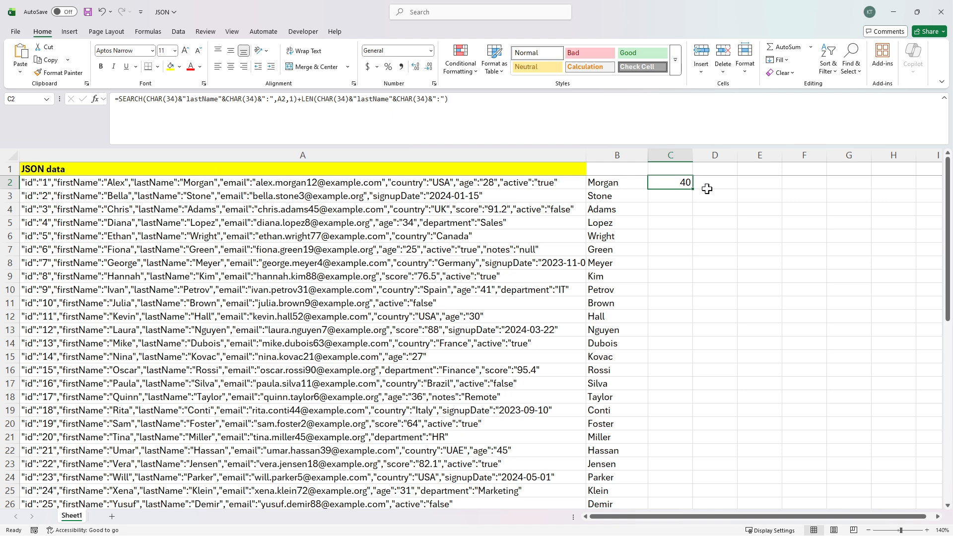
Step: Wrap C2's formula as =RIGHT(A2,LEN(A2)-(…)) and preview text starting at Morgan
{"action": "key", "text": "F2"}
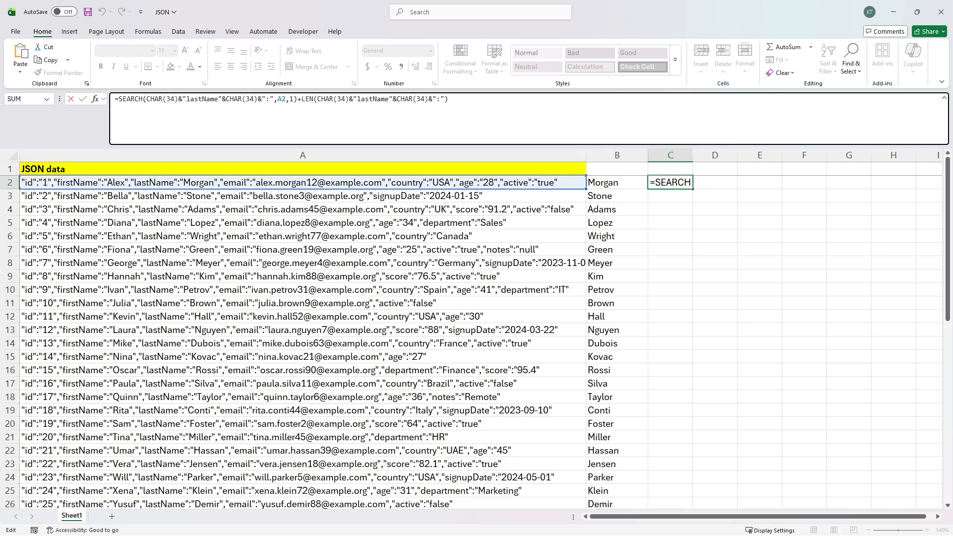
{"action": "type", "text": "right("}
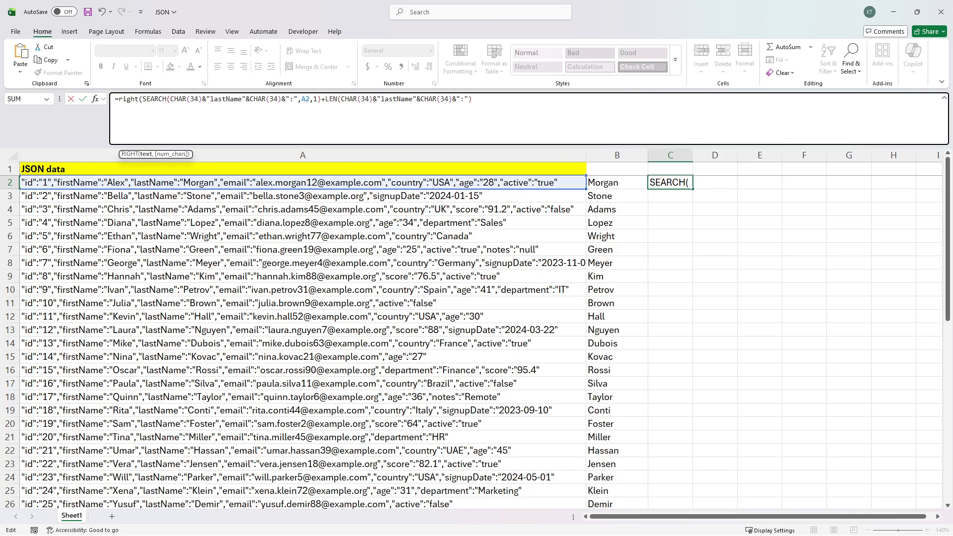
{"action": "type", "text": "a2,"}
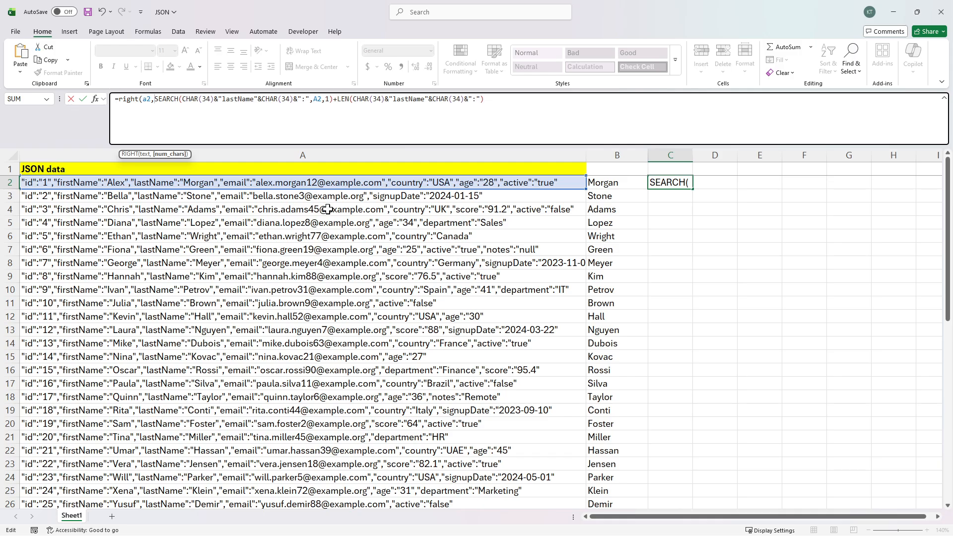
{"action": "type", "text": "len(a"}
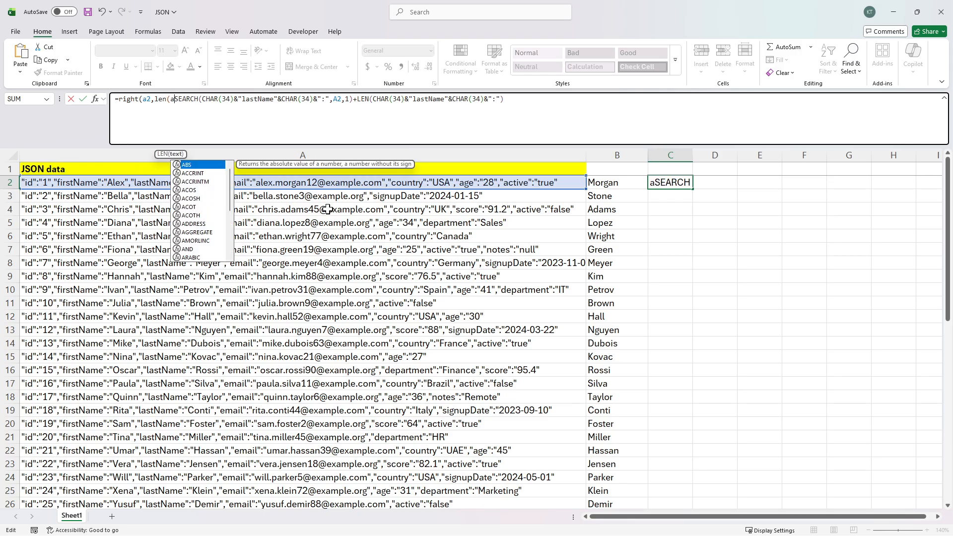
{"action": "type", "text": "2)-"}
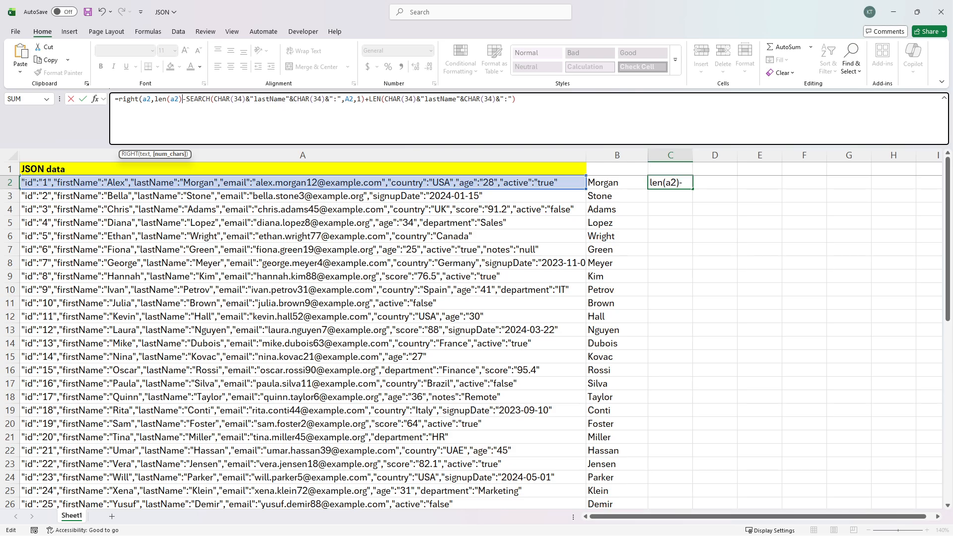
{"action": "type", "text": "("}
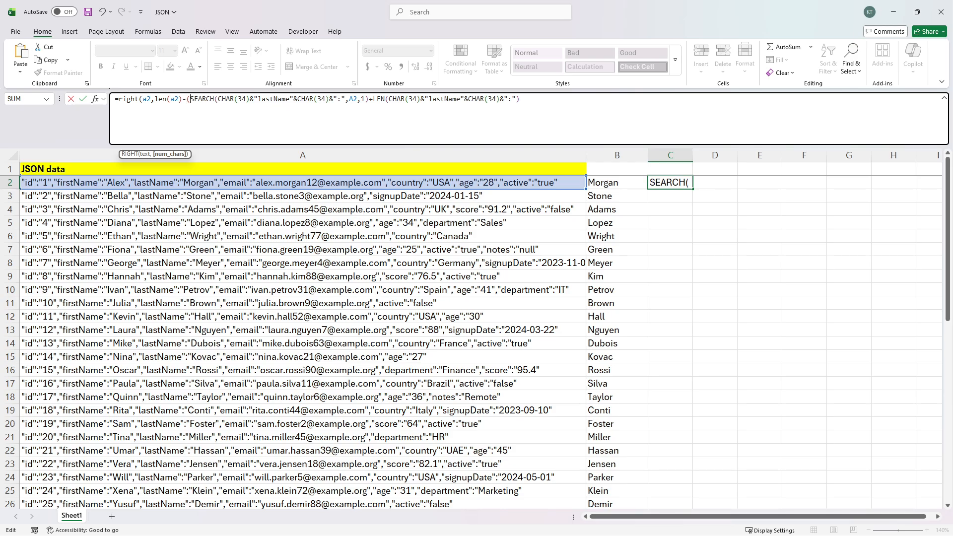
{"action": "key", "text": "End"}
{"action": "type", "text": "))"}
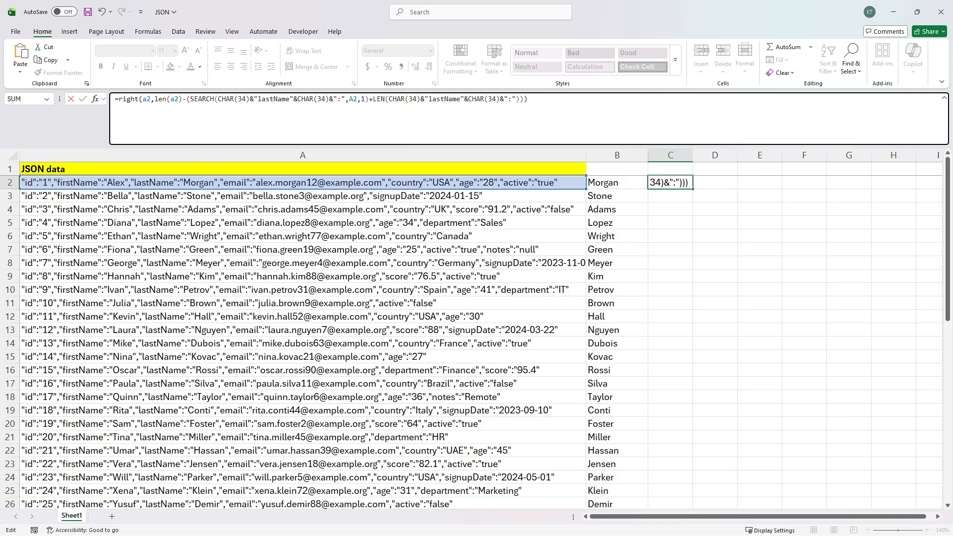
{"action": "key", "text": "ctrl+Return"}
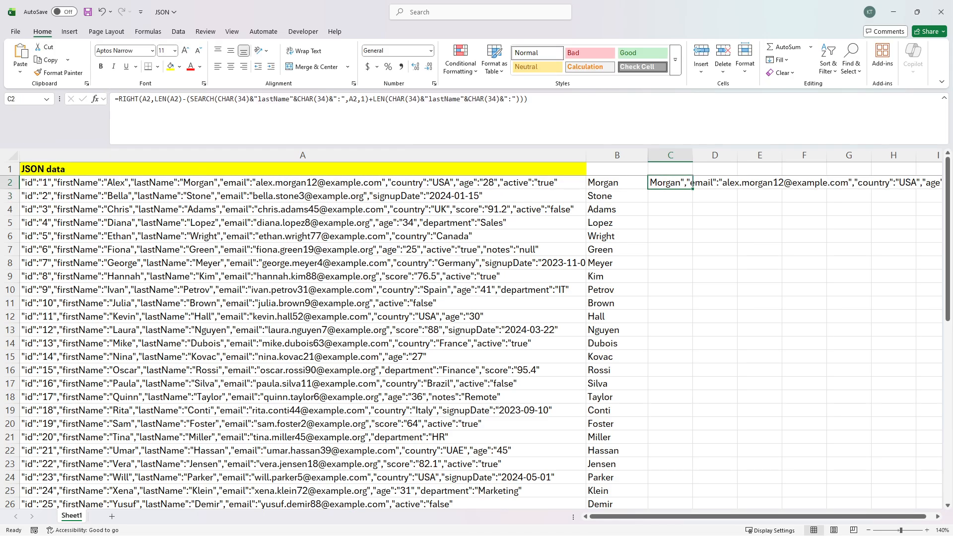
{"action": "key", "text": "F2"}
{"action": "key", "text": "F9"}
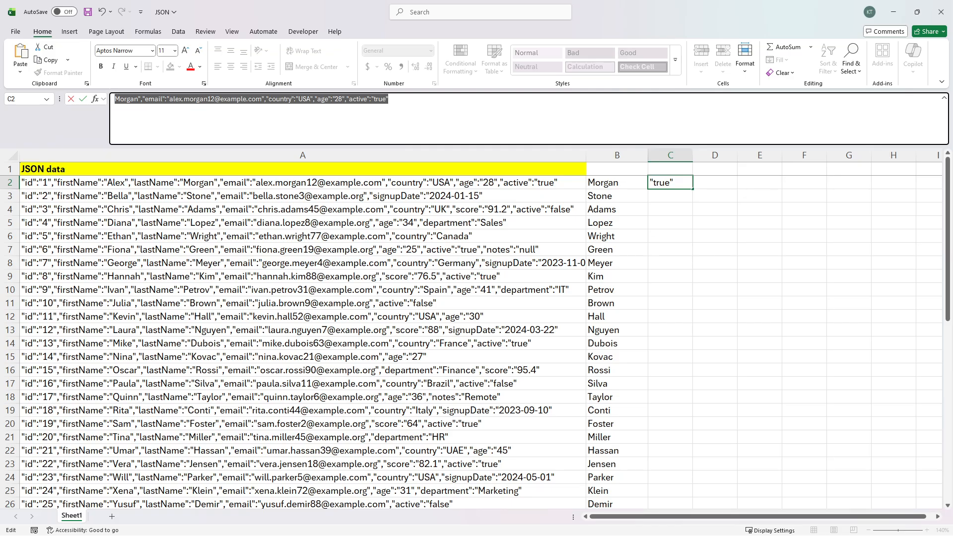
Step: Wrap C2's RIGHT formula in SEARCH(CHAR(34), …, 1), returning 7
{"action": "key", "text": "ctrl+z"}
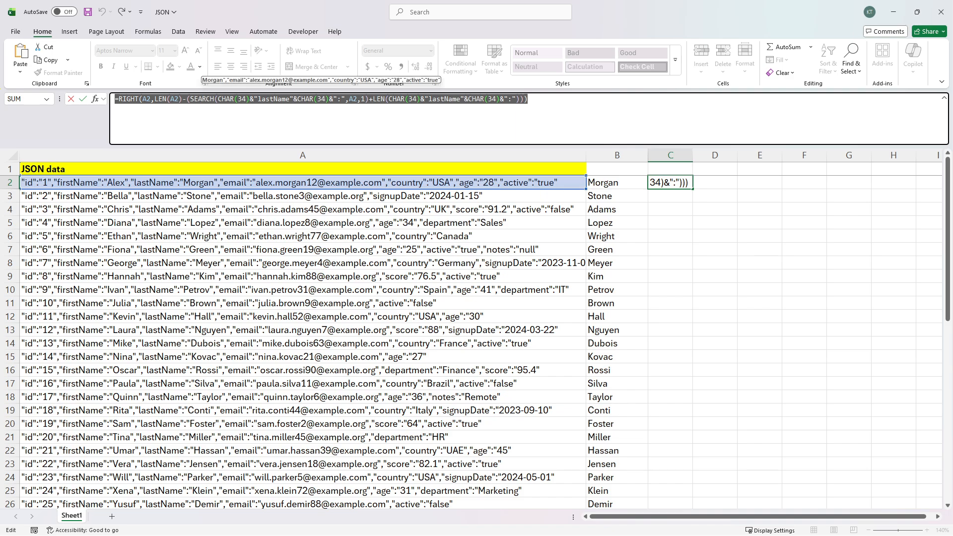
{"action": "key", "text": "Escape"}
{"action": "key", "text": "F2"}
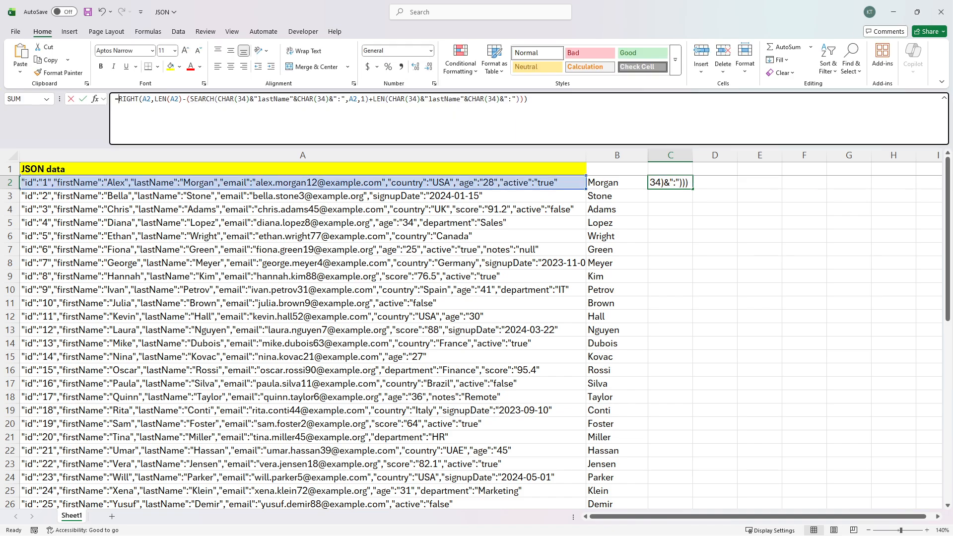
{"action": "type", "text": "search("}
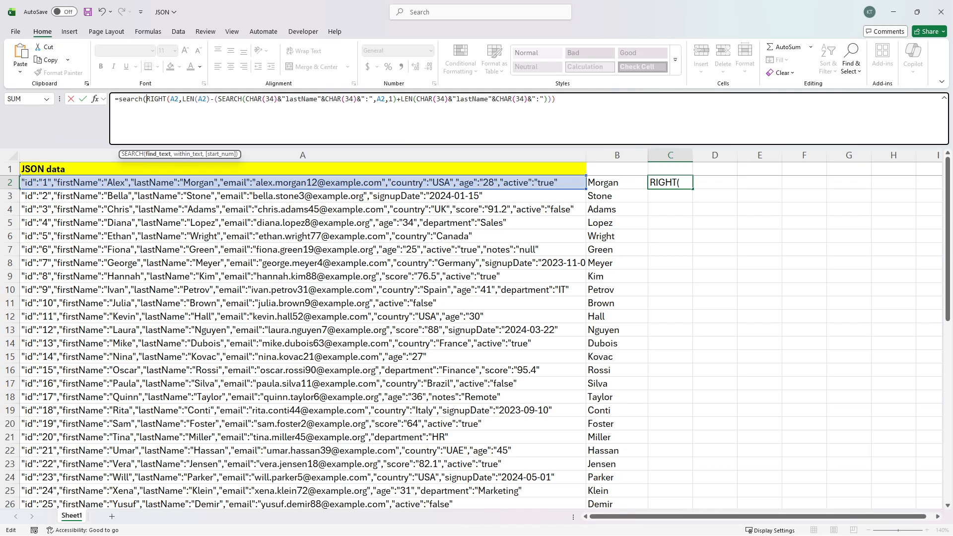
{"action": "type", "text": "char3"}
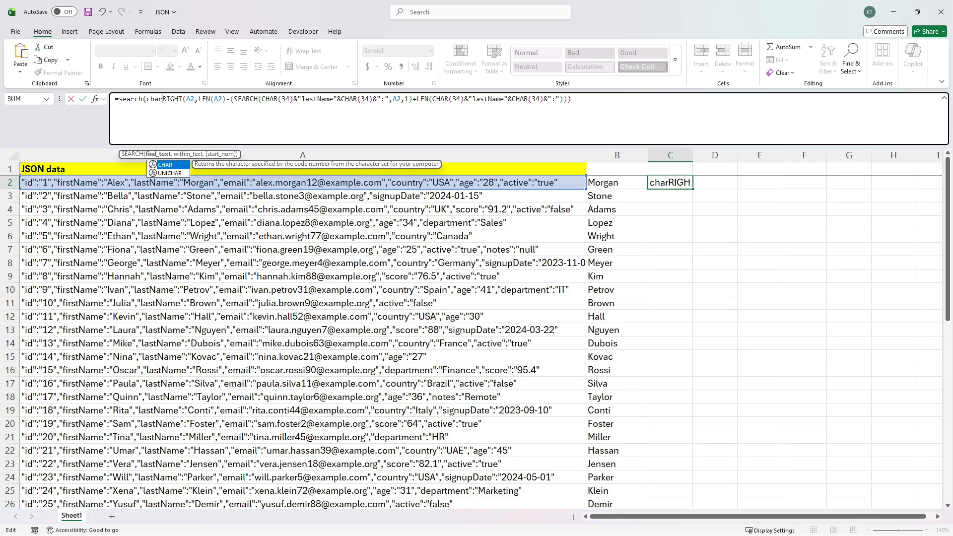
{"action": "key", "text": "BackSpace"}
{"action": "type", "text": "(34)"}
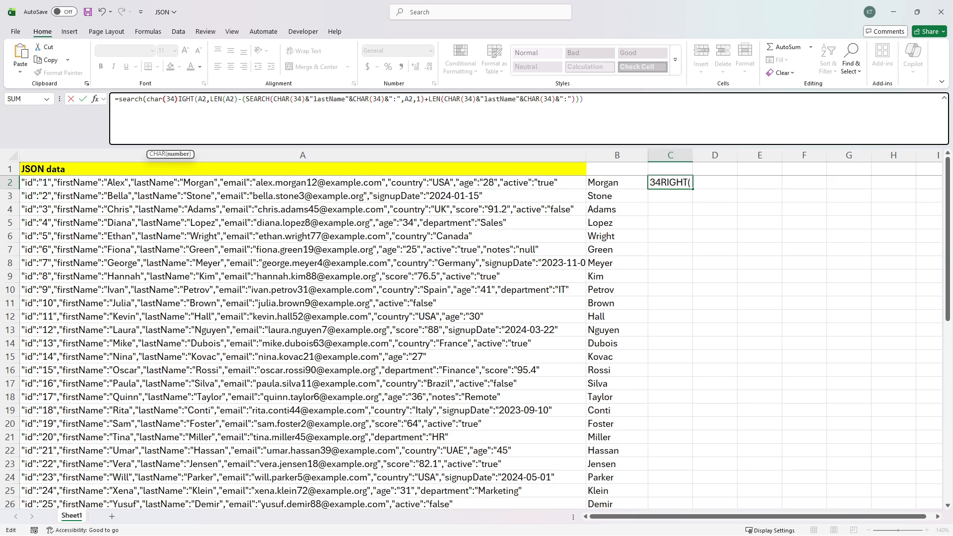
{"action": "type", "text": ","}
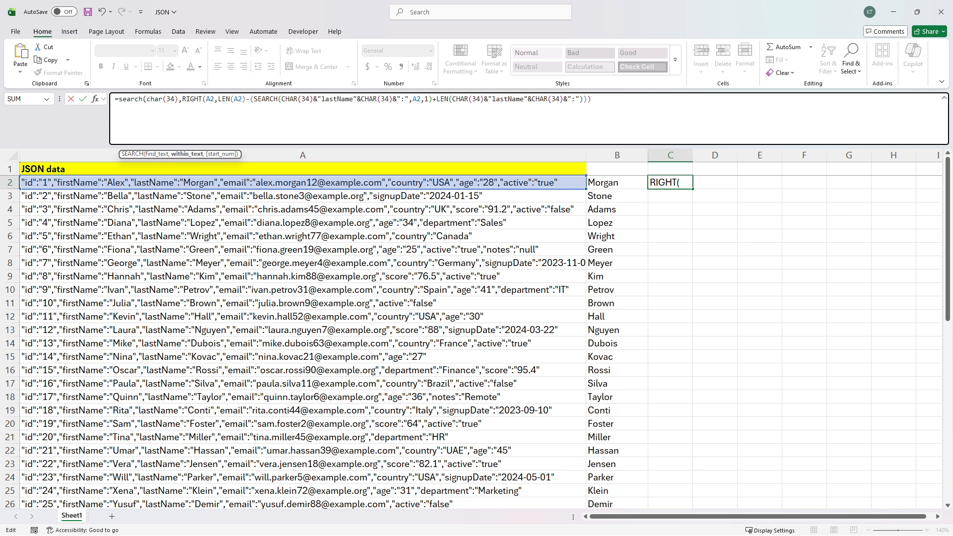
{"action": "left_click", "coordinate": [594, 100]}
{"action": "type", "text": ",1)"}
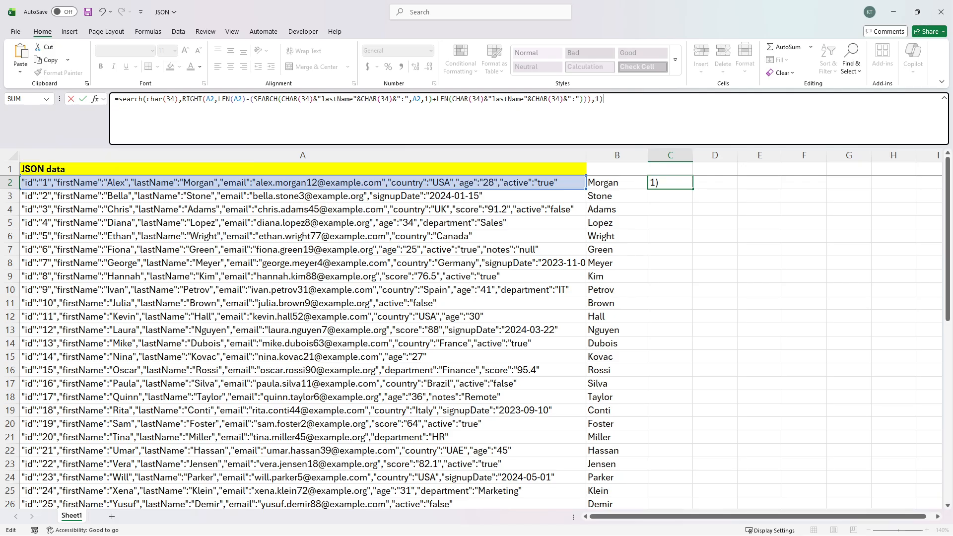
{"action": "key", "text": "Return"}
{"action": "key", "text": "Up"}
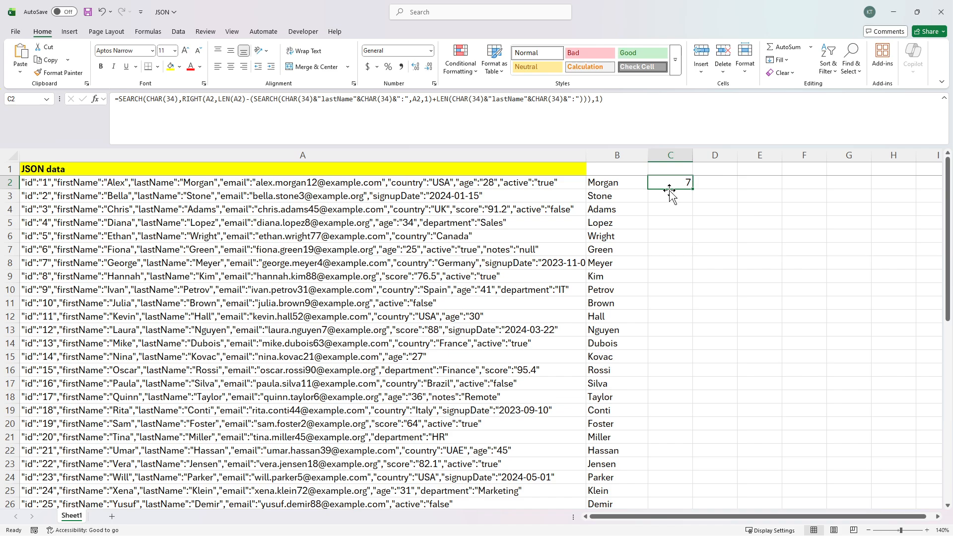
Step: Check the JSON record in A2, then place the cursor at the start of C2's formula
{"action": "left_click", "coordinate": [189, 190]}
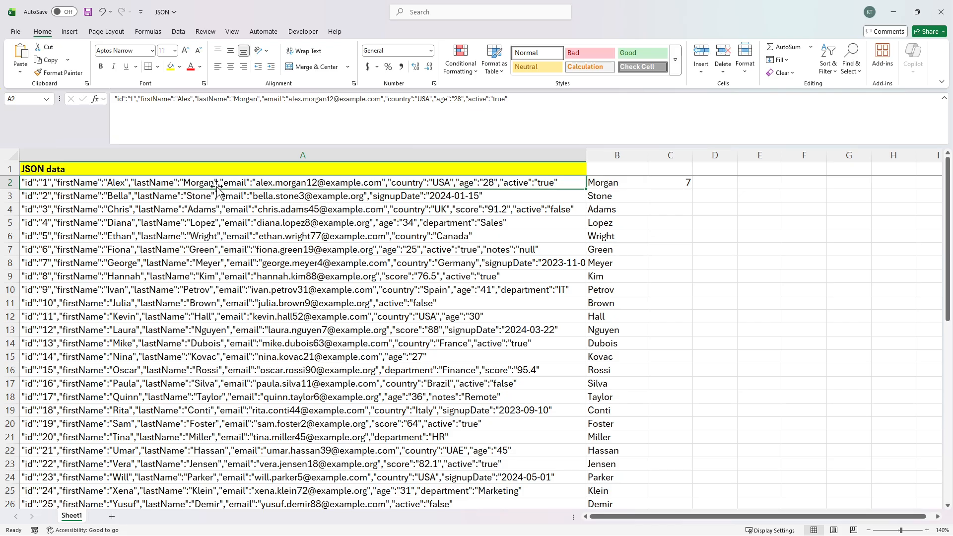
{"action": "left_click", "coordinate": [667, 183]}
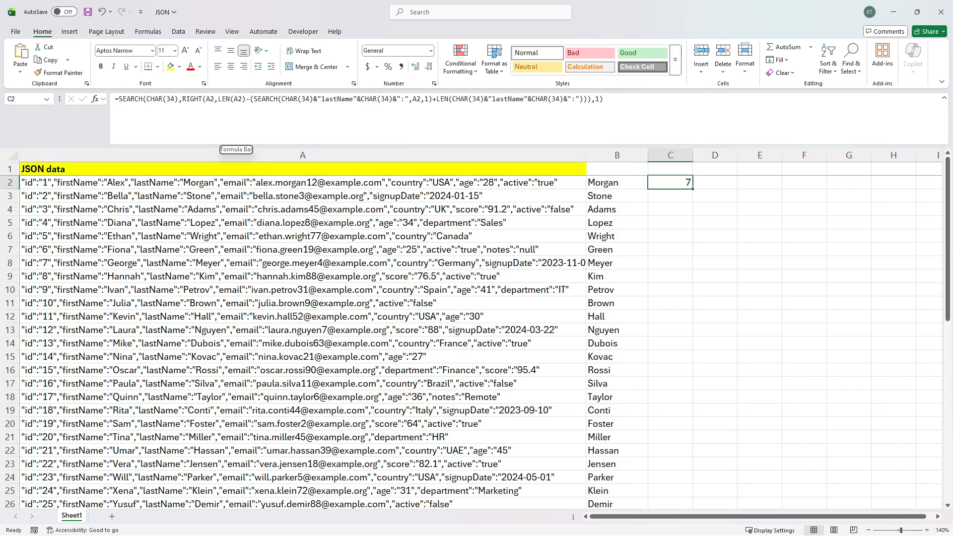
{"action": "left_click", "coordinate": [118, 99]}
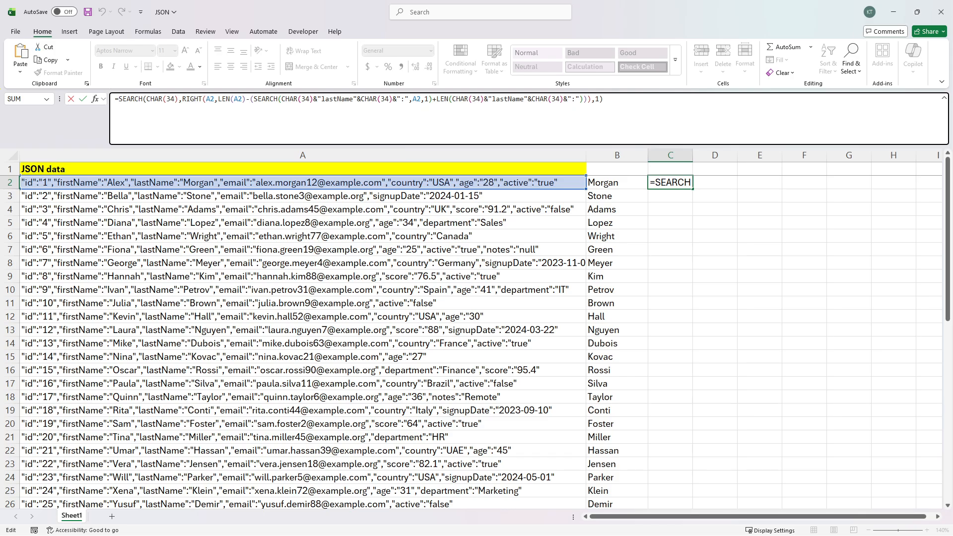
Step: Rebuild C2 as LEFT(RIGHT(…), SEARCH(…)-1) to extract the last name
{"action": "type", "text": "left("}
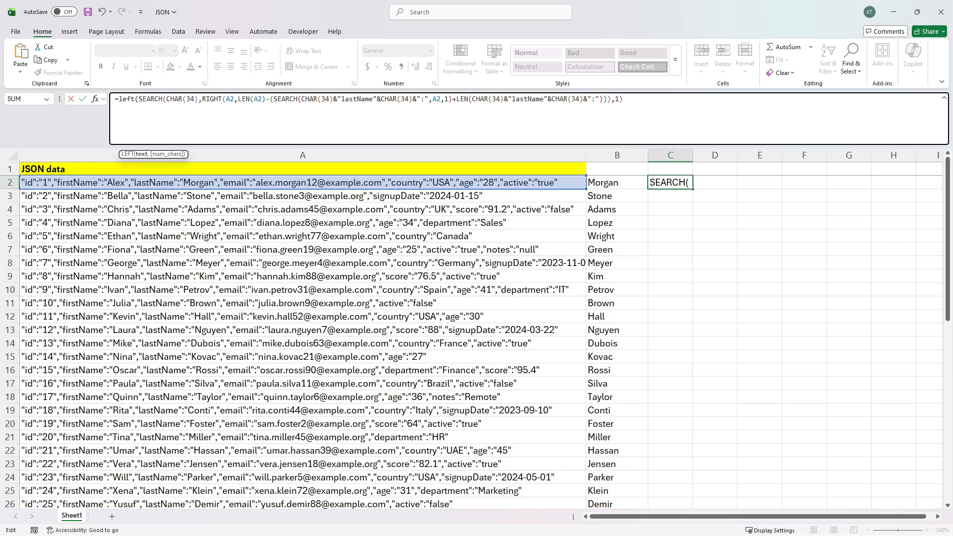
{"action": "left_click", "coordinate": [206, 100]}
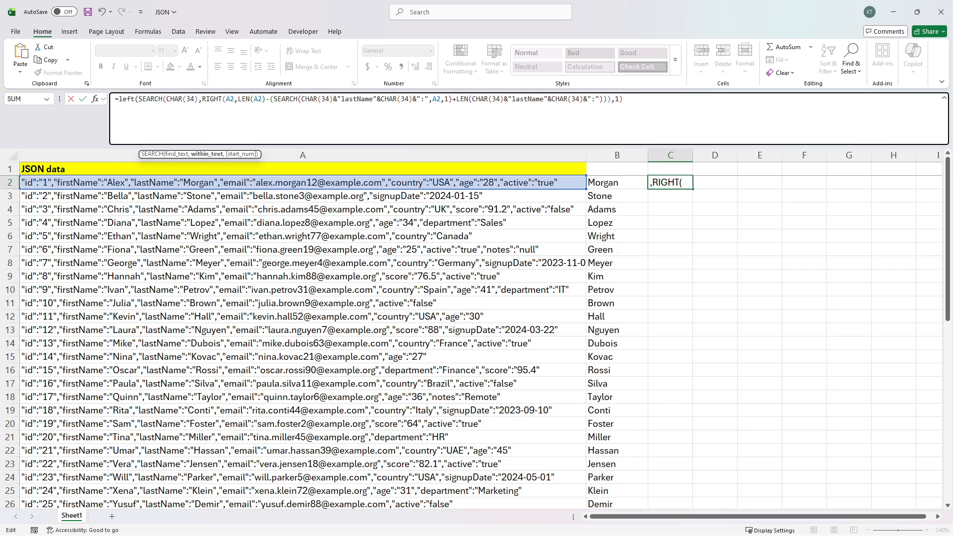
{"action": "left_click", "coordinate": [207, 155]}
{"action": "key", "text": "ctrl+c"}
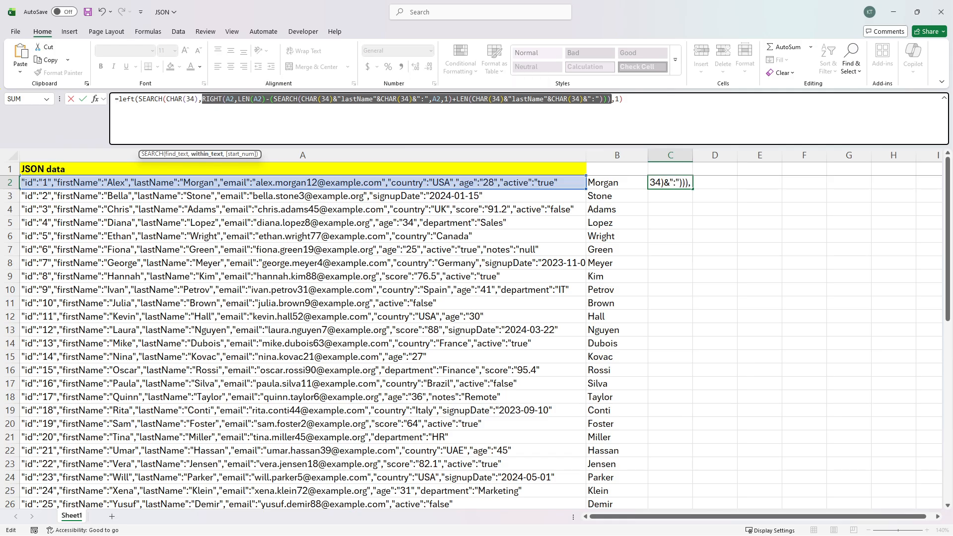
{"action": "left_click", "coordinate": [139, 100]}
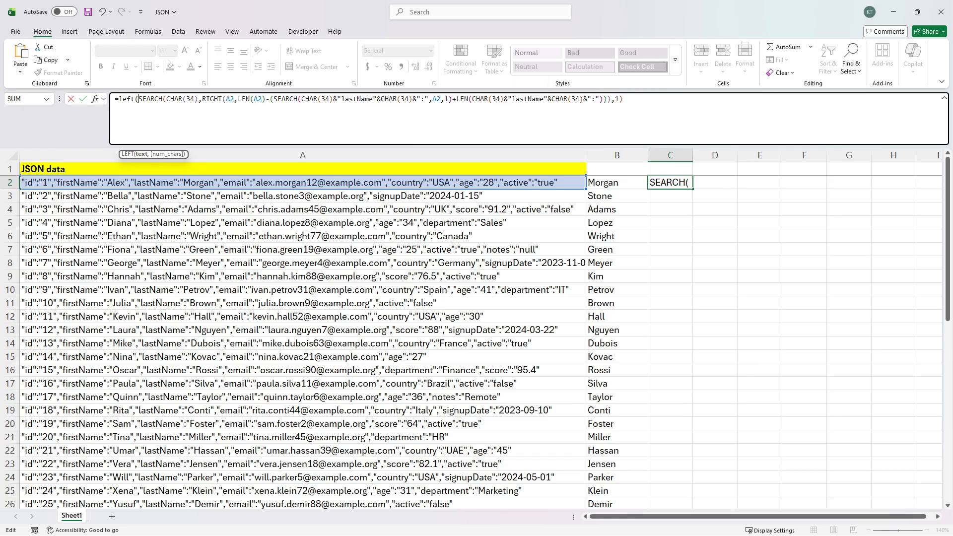
{"action": "key", "text": "ctrl+v"}
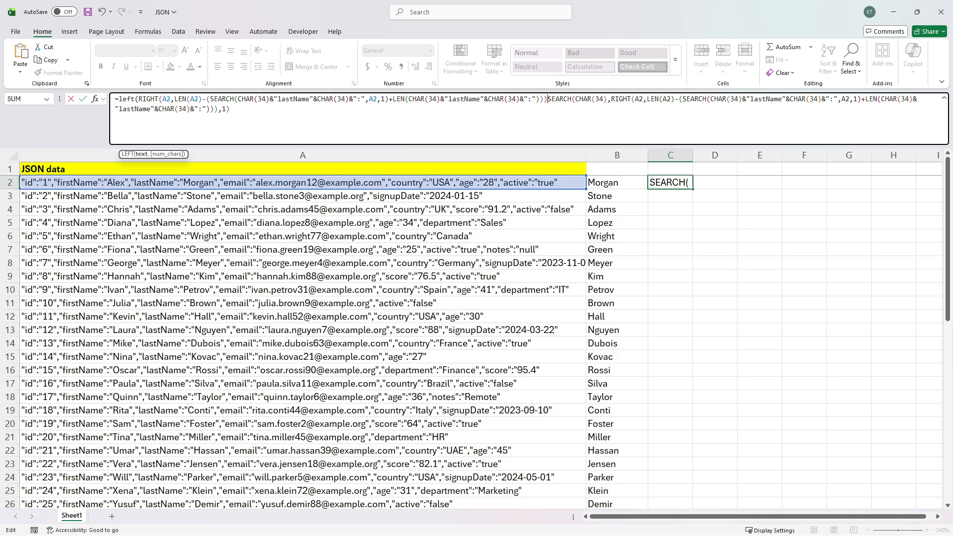
{"action": "type", "text": ","}
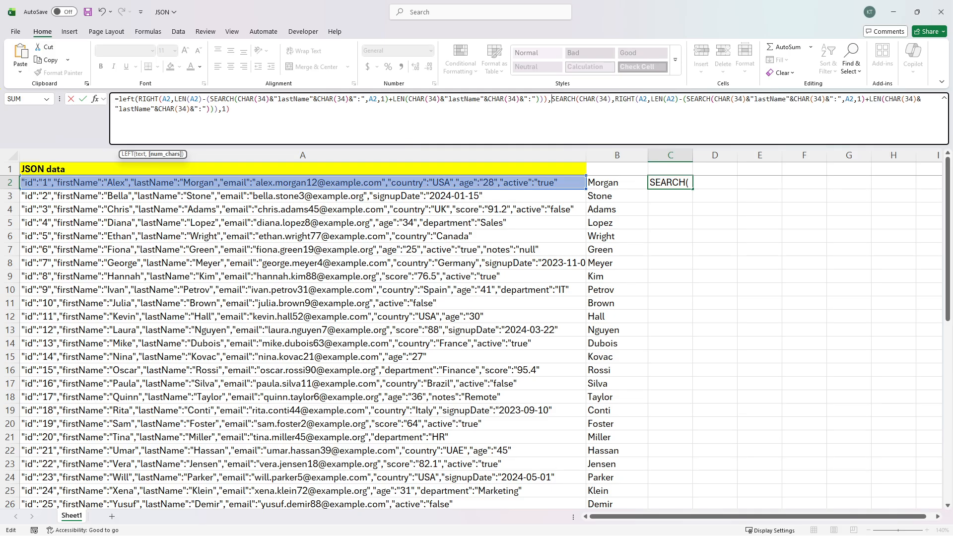
{"action": "left_click", "coordinate": [230, 108]}
{"action": "type", "text": "-1)"}
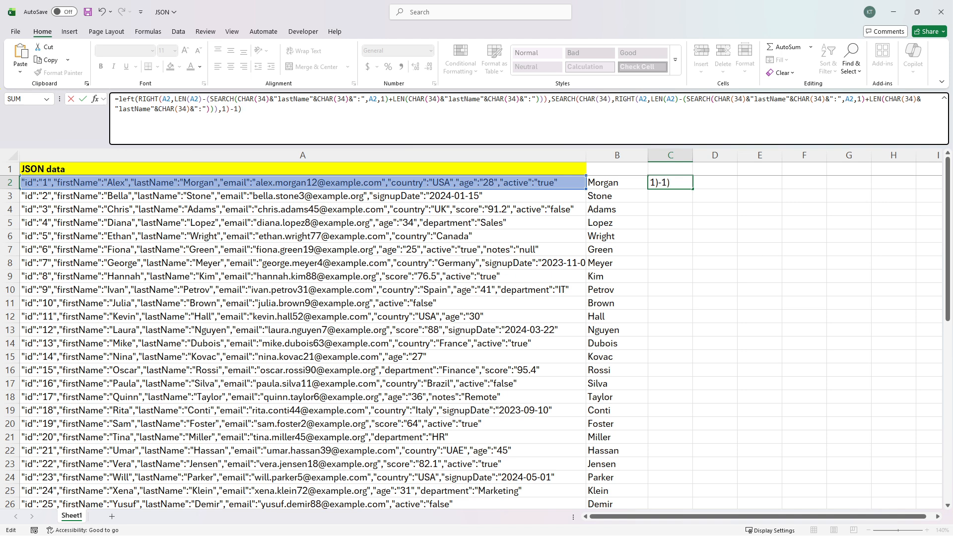
{"action": "key", "text": "ctrl+Return"}
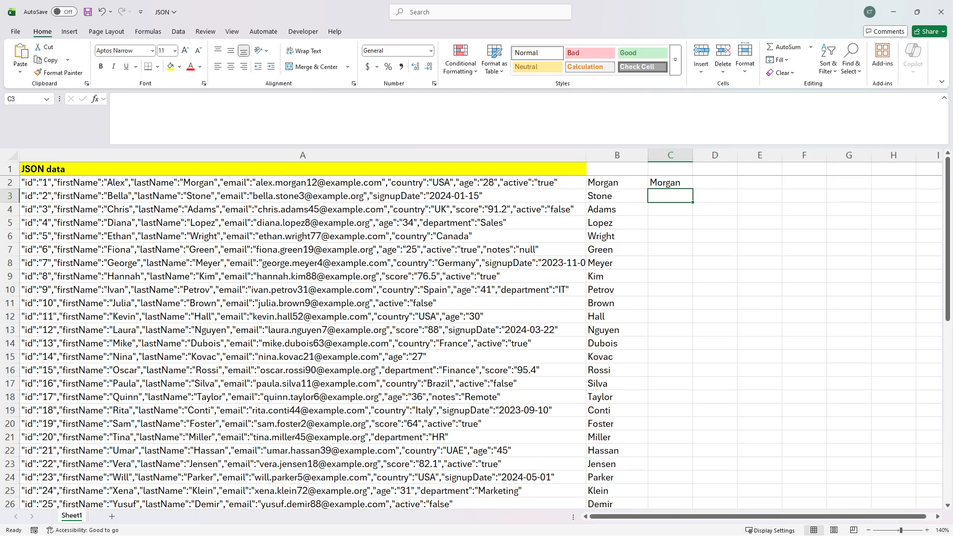
Step: Preview C2's formula with F9 to confirm Morgan, keeping the formula intact
{"action": "key", "text": "F2"}
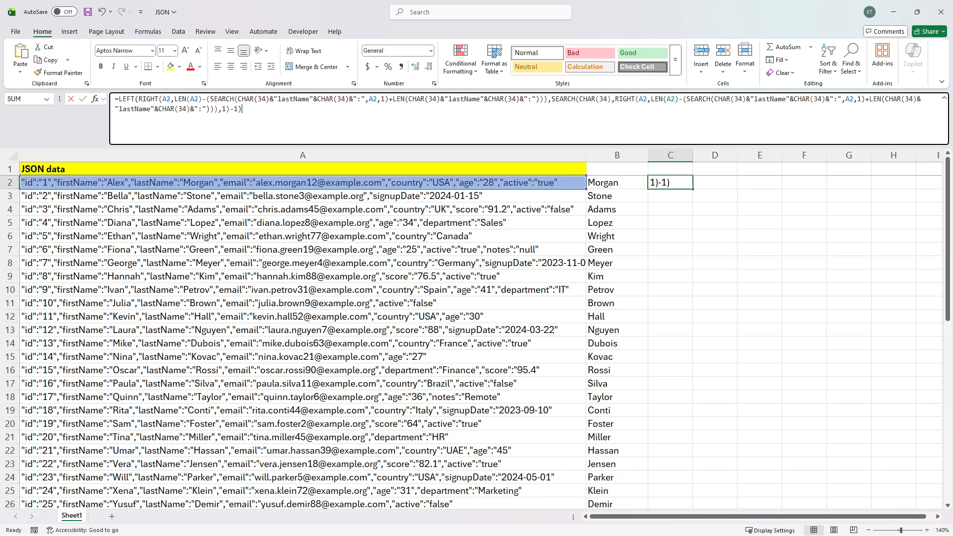
{"action": "key", "text": "F9"}
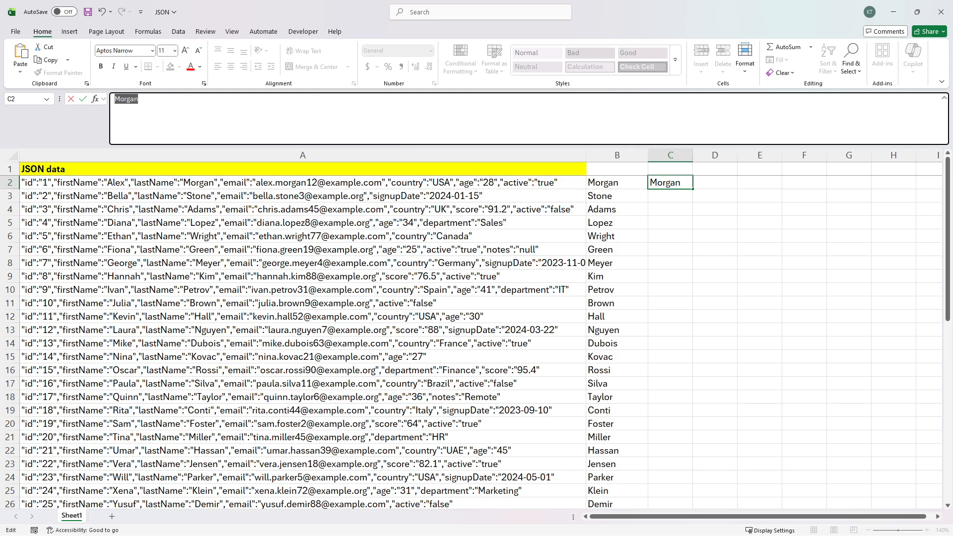
{"action": "key", "text": "ctrl+z"}
{"action": "key", "text": "Return"}
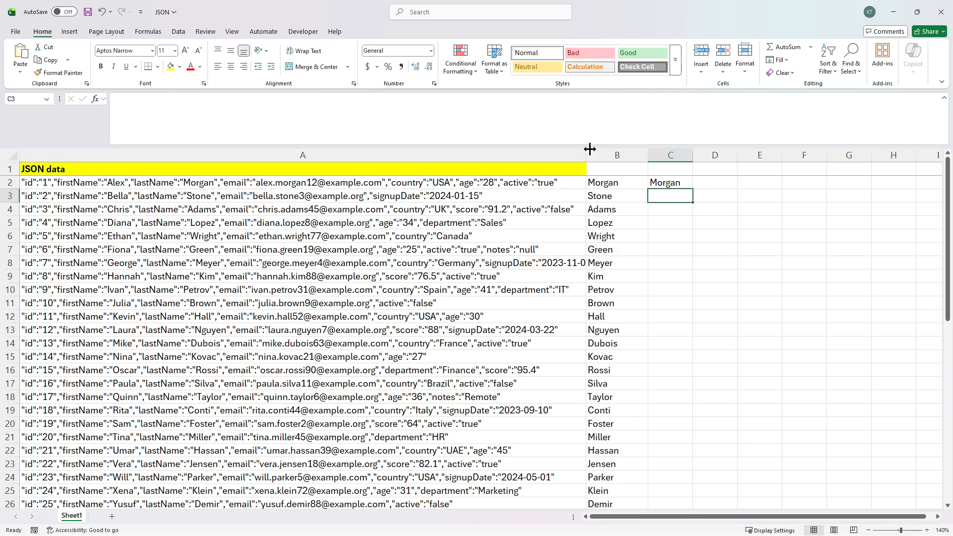
{"action": "left_click", "coordinate": [681, 182]}
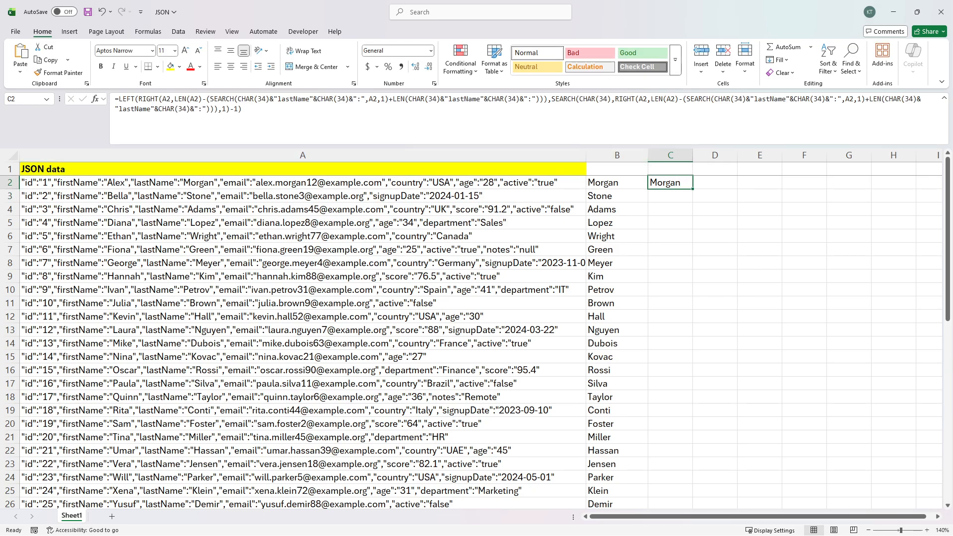
{"action": "left_click", "coordinate": [309, 98]}
Step: Commit C2's last-name formula and fill it down through C51
{"action": "key", "text": "shift+Left"}
{"action": "key", "text": "shift+Left"}
{"action": "key", "text": "shift+Left"}
{"action": "key", "text": "shift+Left"}
{"action": "key", "text": "shift+Left"}
{"action": "key", "text": "shift+Left"}
{"action": "key", "text": "shift+Left"}
{"action": "key", "text": "shift+Left"}
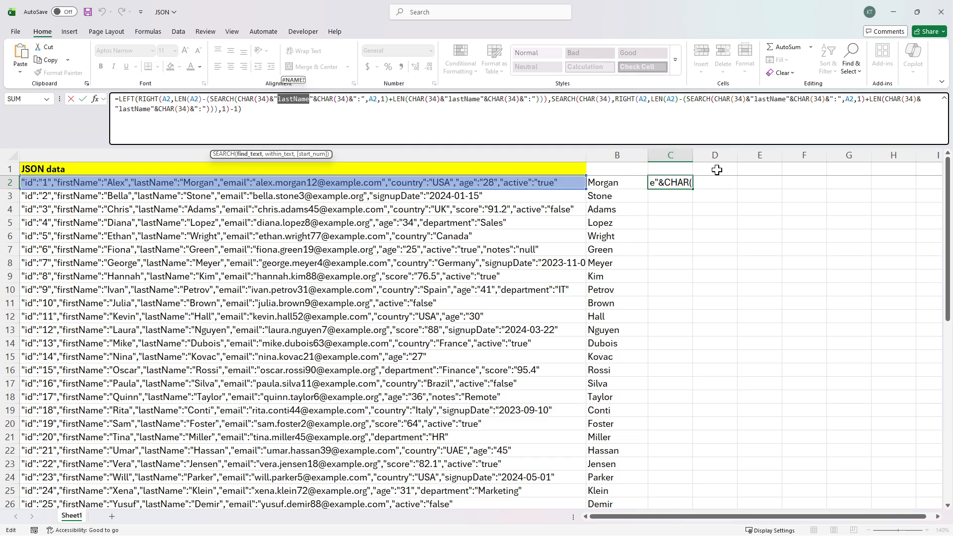
{"action": "key", "text": "ctrl+Return"}
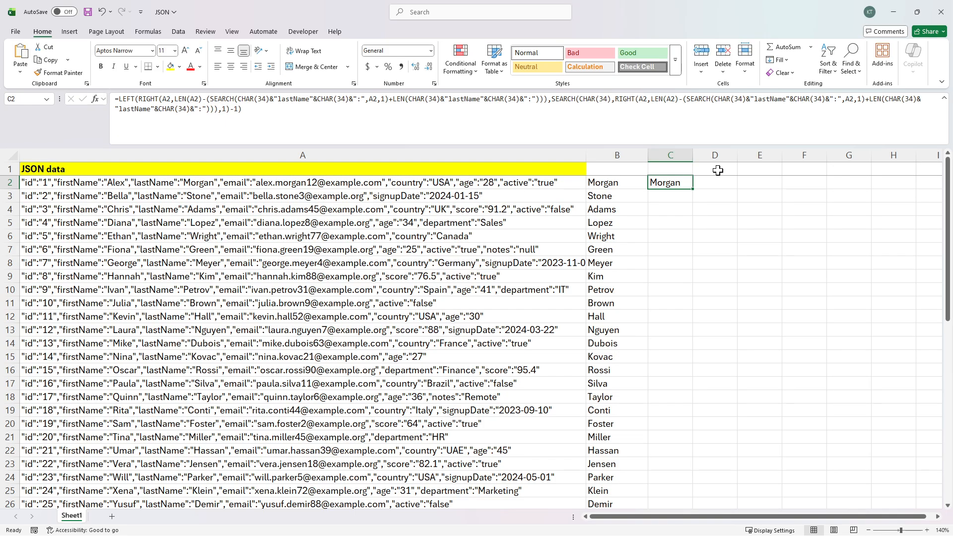
{"action": "double_click", "coordinate": [692, 191]}
{"action": "scroll", "coordinate": [683, 226], "scroll_direction": "down", "scroll_amount": 10}
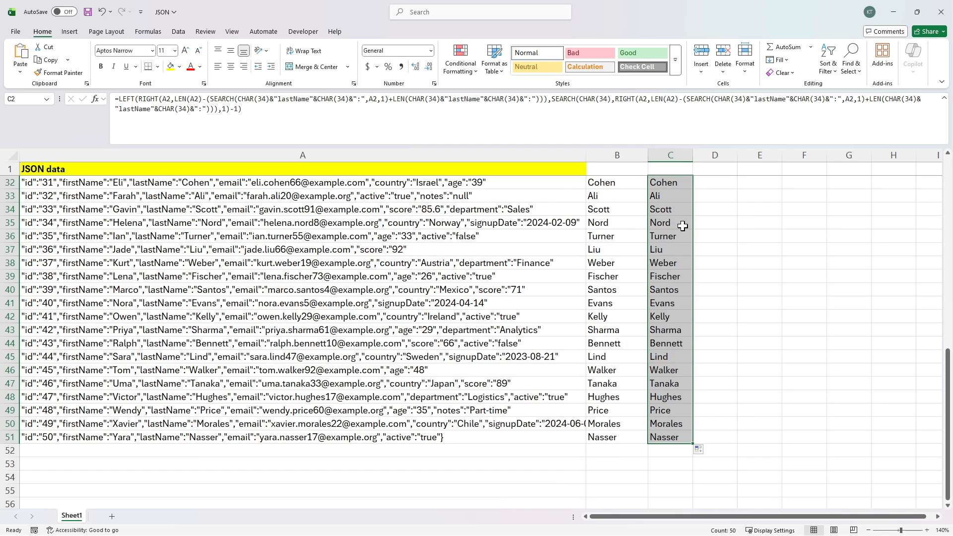
{"action": "scroll", "coordinate": [682, 226], "scroll_direction": "up", "scroll_amount": 10}
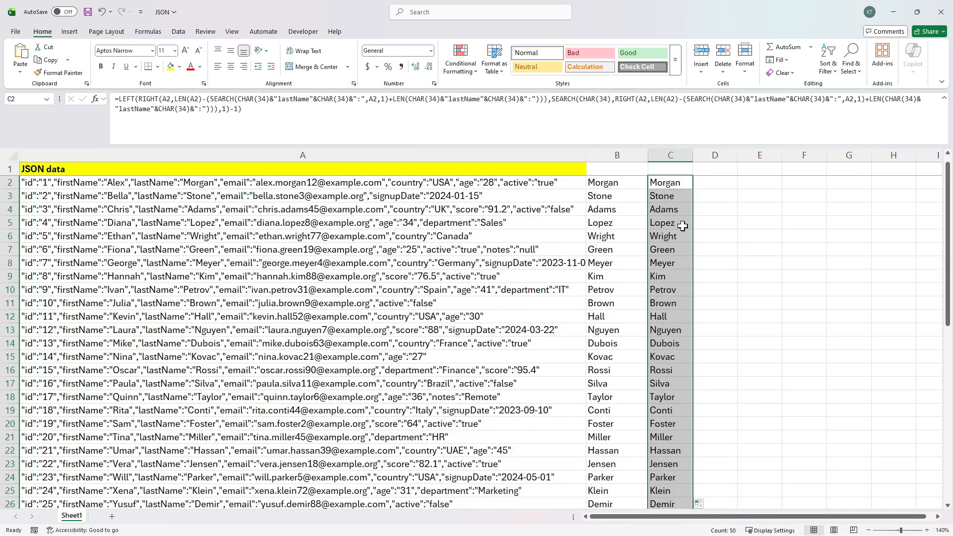
Step: Recheck C2's formula and select the empty cell D2
{"action": "left_click", "coordinate": [698, 181]}
{"action": "left_click", "coordinate": [685, 182]}
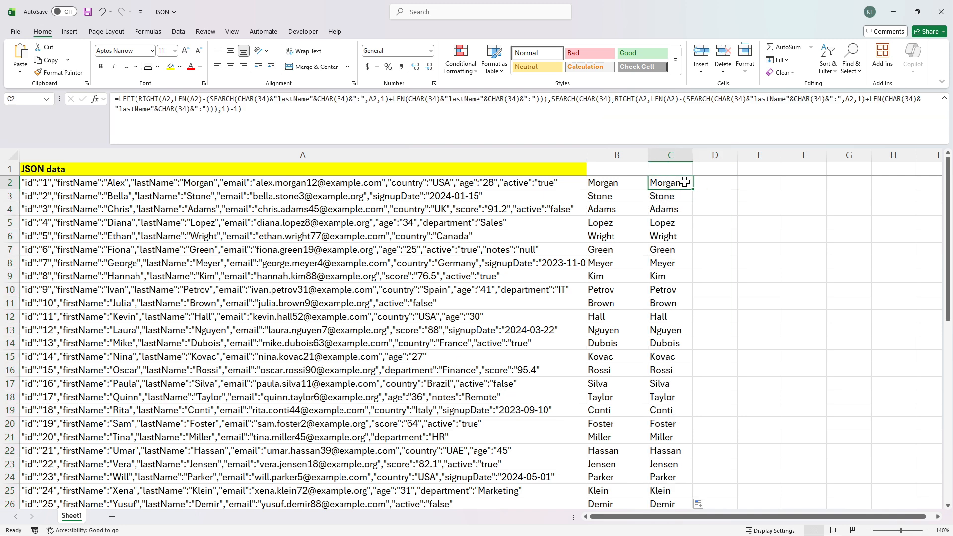
{"action": "left_click", "coordinate": [715, 184]}
Step: Enter =FORMULATEXT(C2) in D2 to show C2's formula as text
{"action": "type", "text": "="}
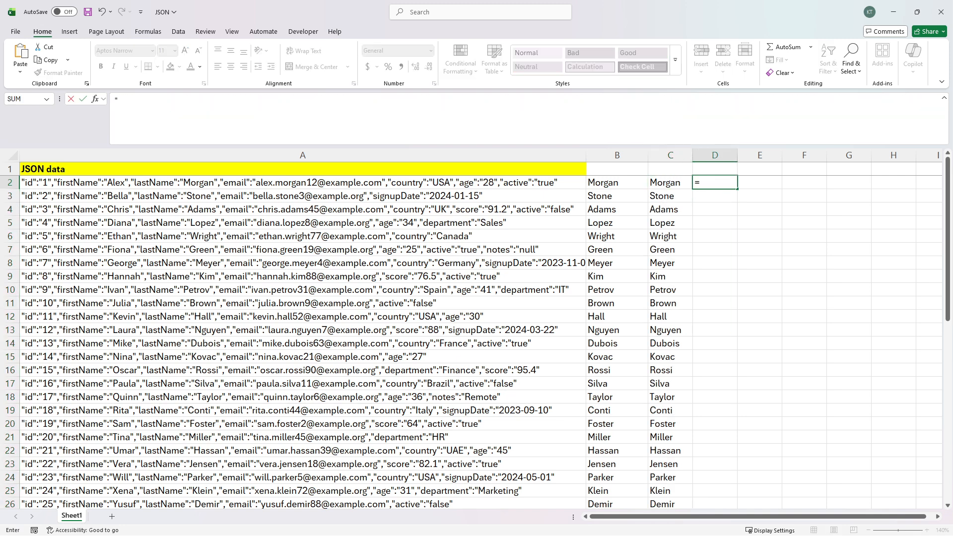
{"action": "key", "text": "Escape"}
{"action": "left_click", "coordinate": [675, 182]}
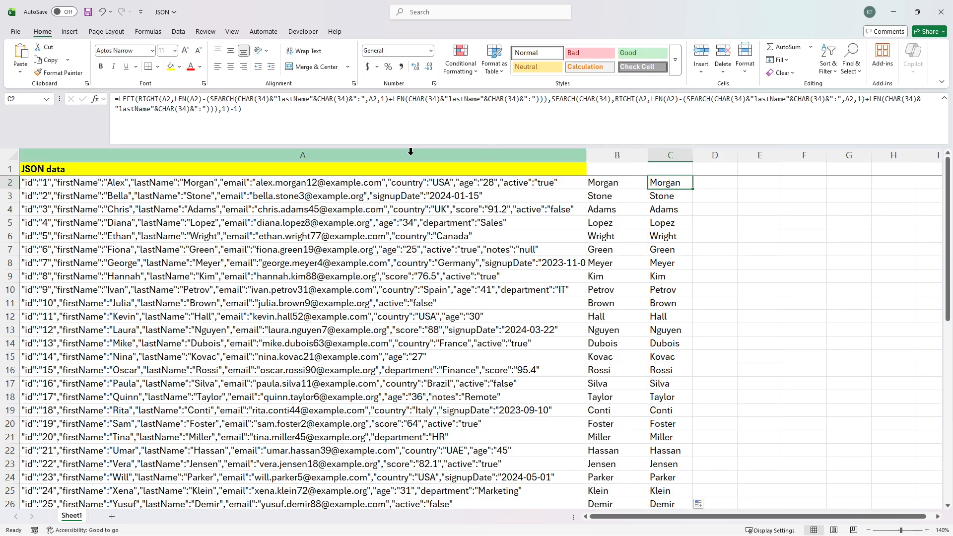
{"action": "left_click", "coordinate": [708, 186]}
{"action": "type", "text": "="}
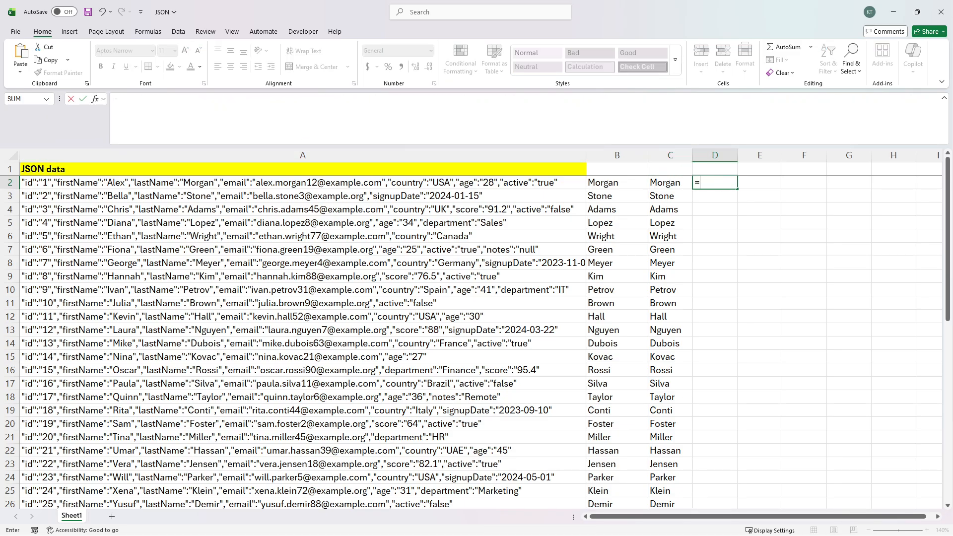
{"action": "type", "text": "formu"}
{"action": "type", "text": "c2)"}
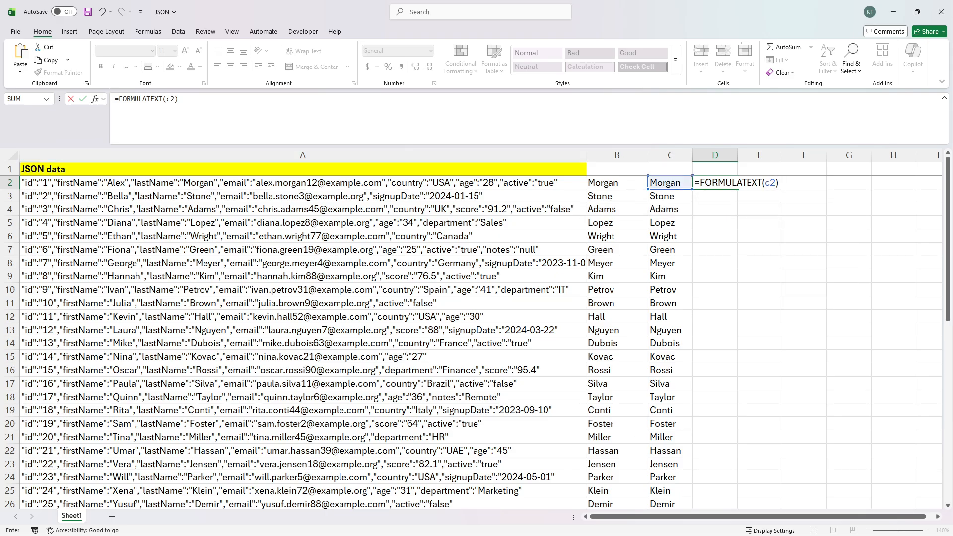
Step: Wrap it as =LEN(FORMULATEXT(C2)) so D2 shows 235
{"action": "left_click", "coordinate": [118, 99]}
{"action": "type", "text": "len"}
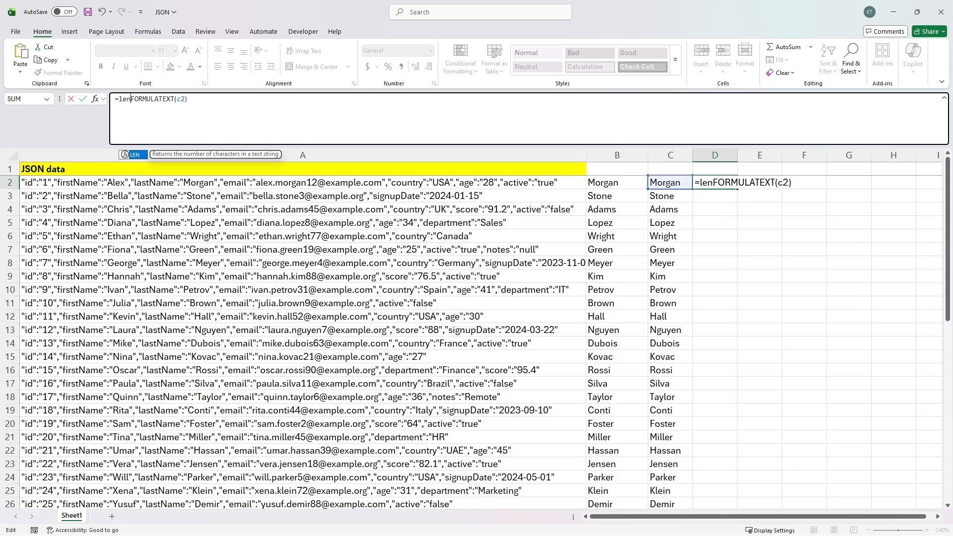
{"action": "type", "text": "("}
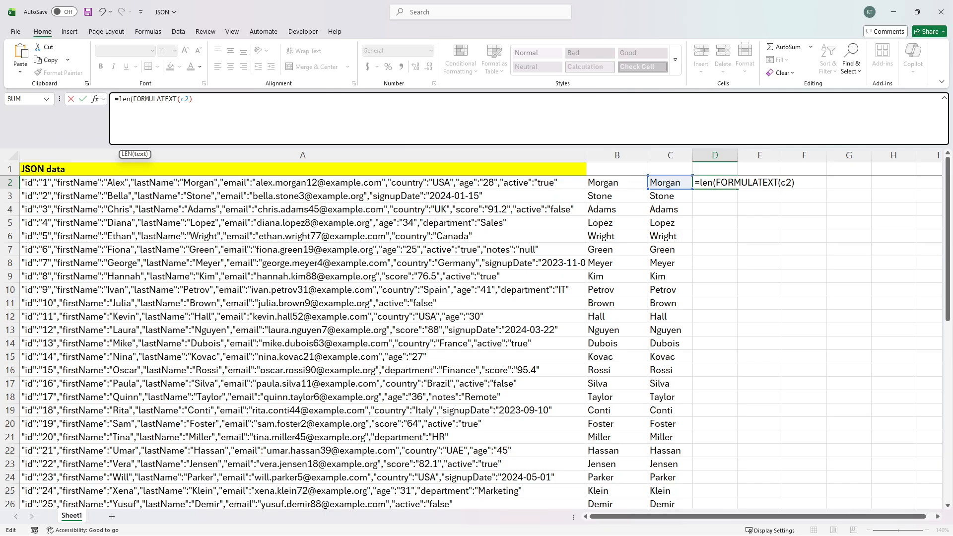
{"action": "key", "text": "End"}
{"action": "type", "text": ")"}
{"action": "key", "text": "ctrl+Return"}
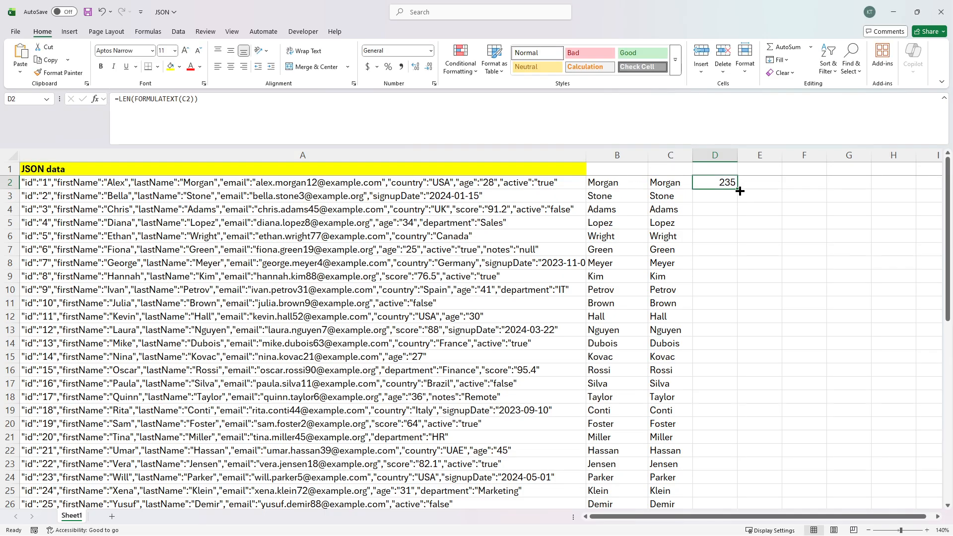
{"action": "left_click", "coordinate": [673, 182]}
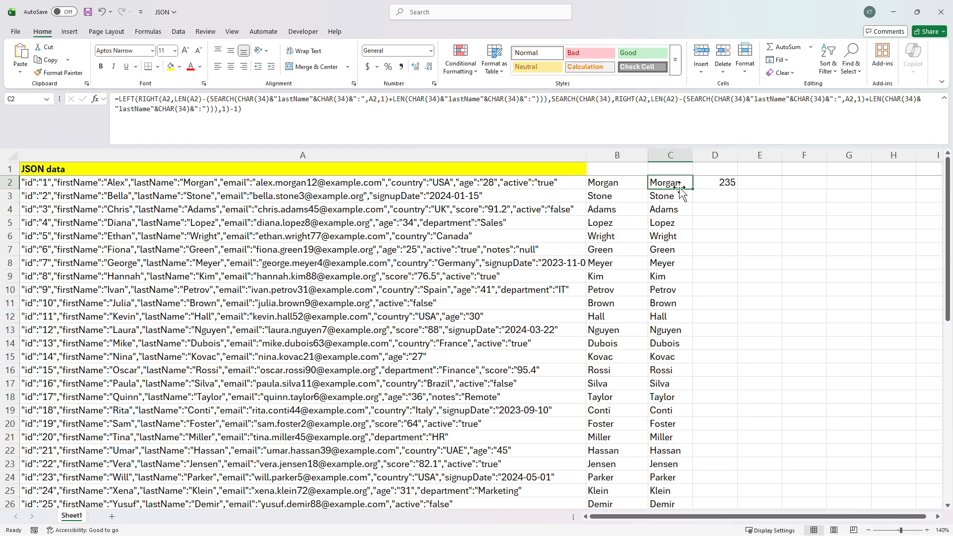
{"action": "left_click", "coordinate": [733, 183]}
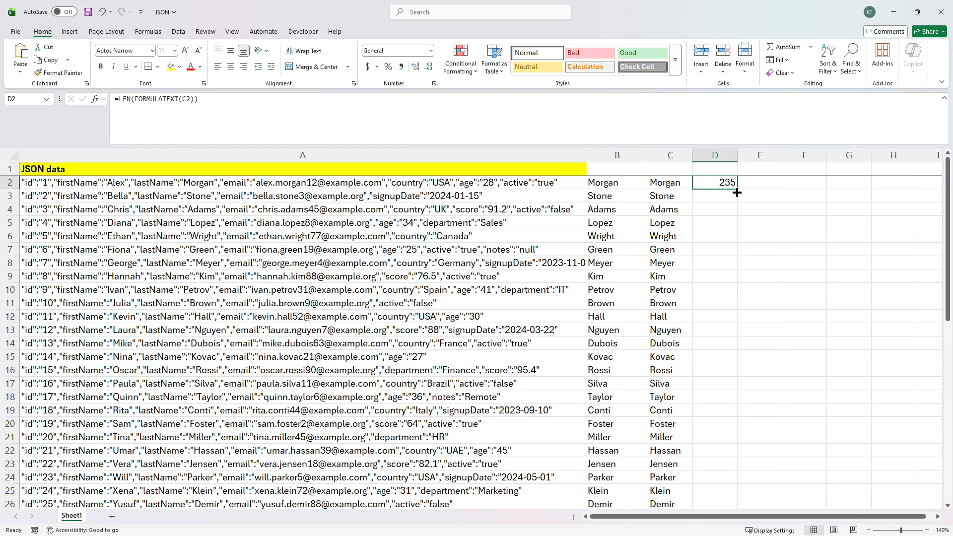
{"action": "left_click", "coordinate": [682, 182]}
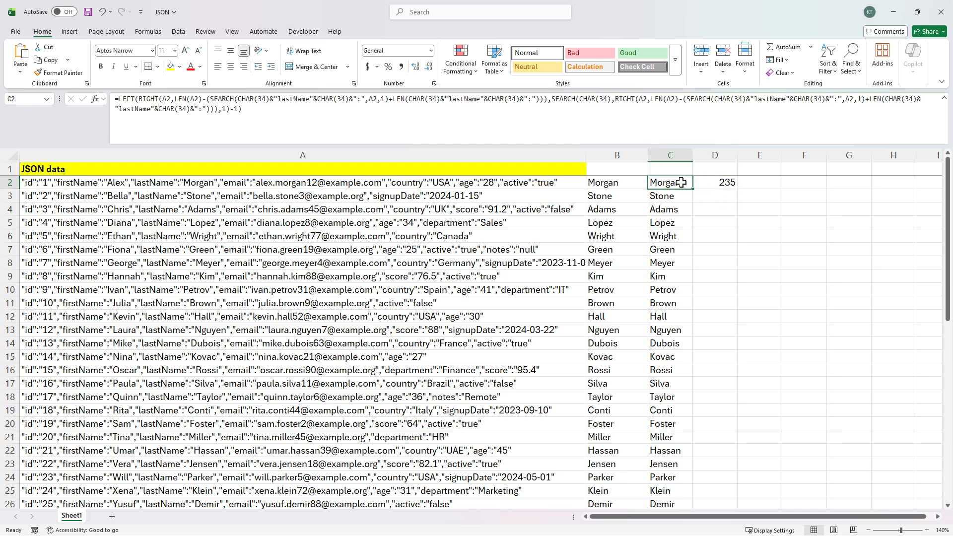